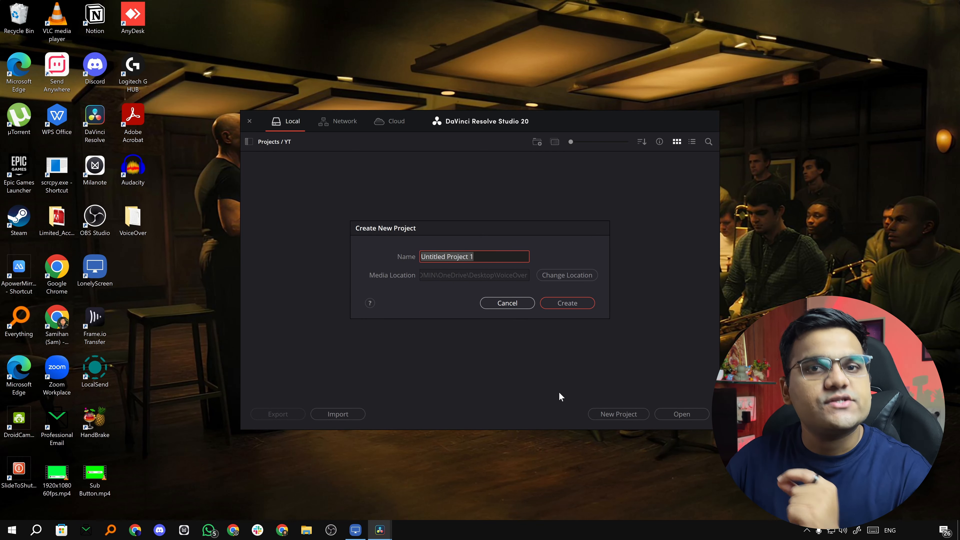
Create a new project named Sam with the desktop's VoiceOver folder as its media location
{"action": "left_click", "coordinate": [556, 275]}
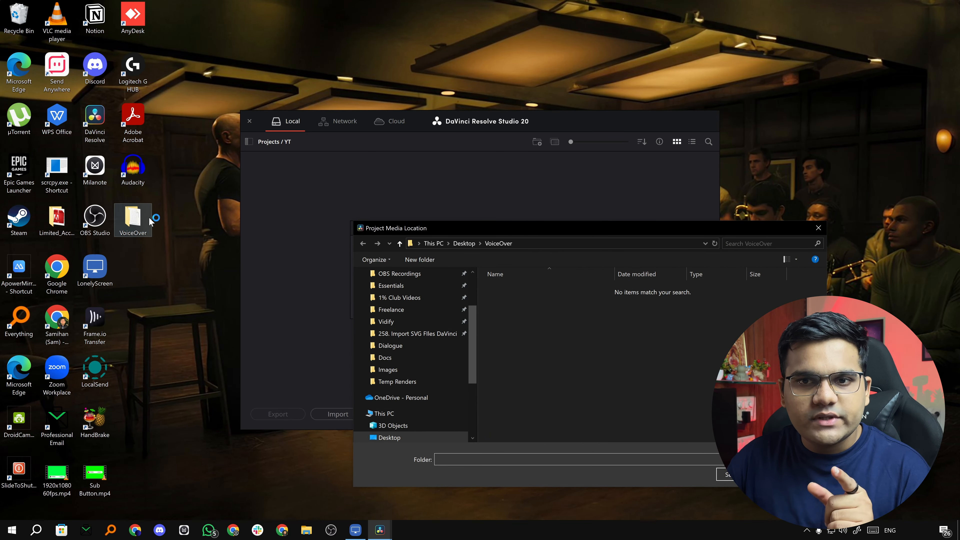
{"action": "left_click", "coordinate": [727, 474]}
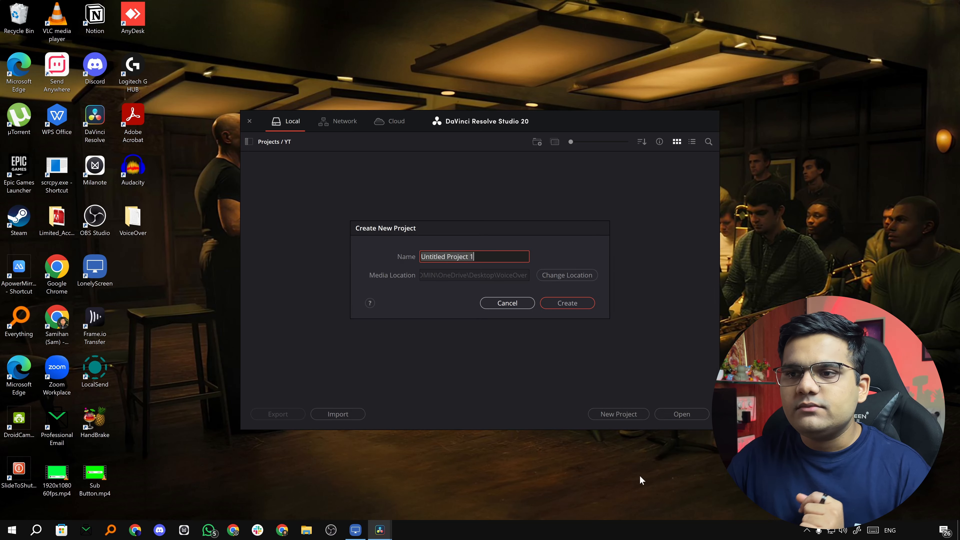
{"action": "type", "text": "Sam"}
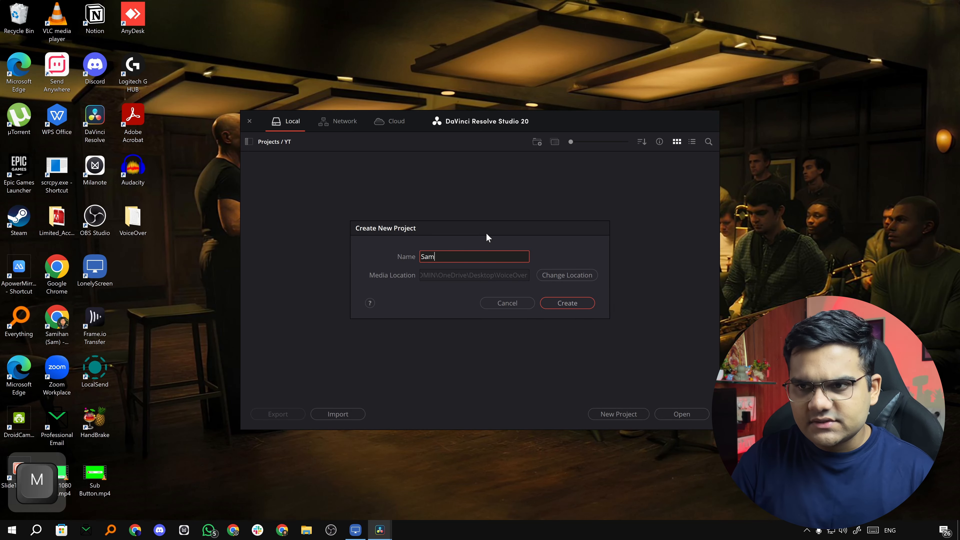
{"action": "key", "text": "Return"}
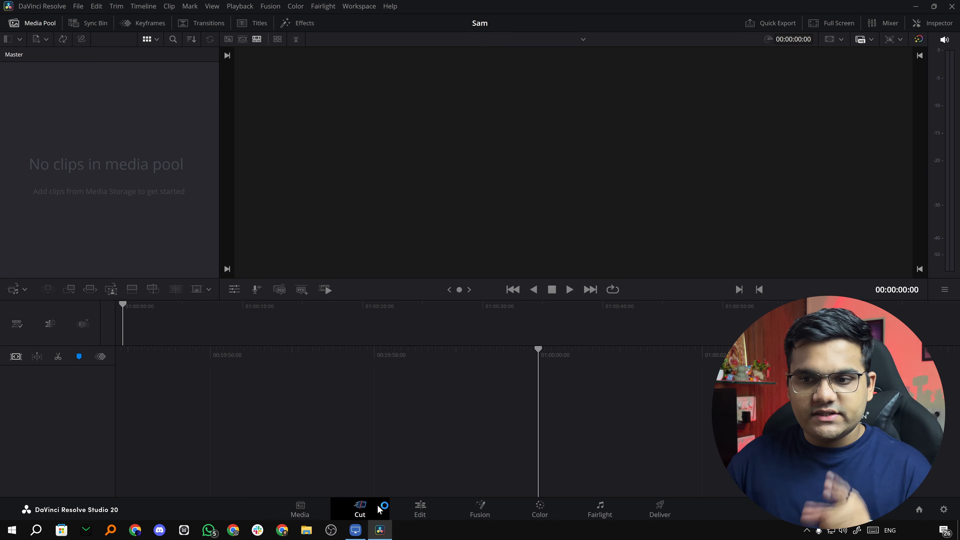
On the Edit page, create an empty timeline named Timeline 1 with five video and five stereo audio tracks
{"action": "left_click", "coordinate": [421, 511]}
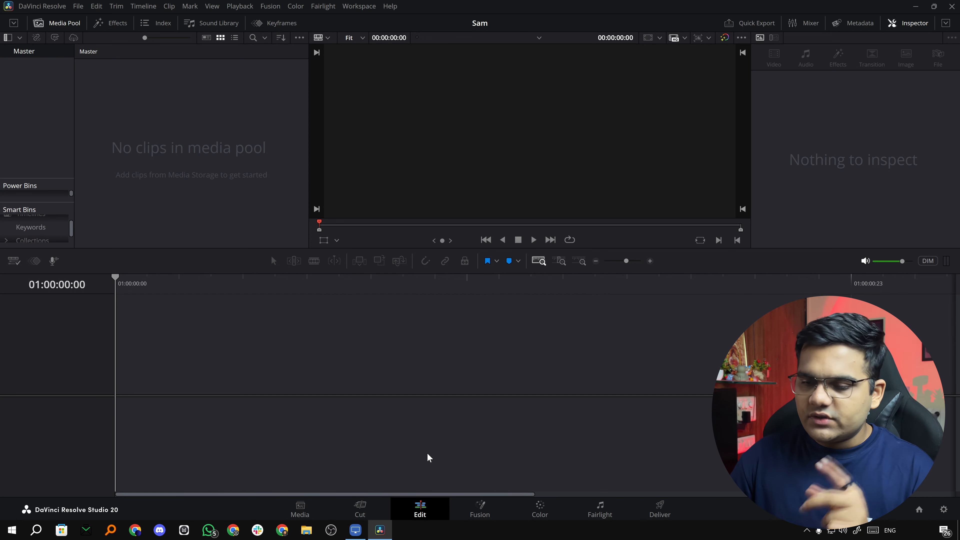
{"action": "right_click", "coordinate": [203, 126]}
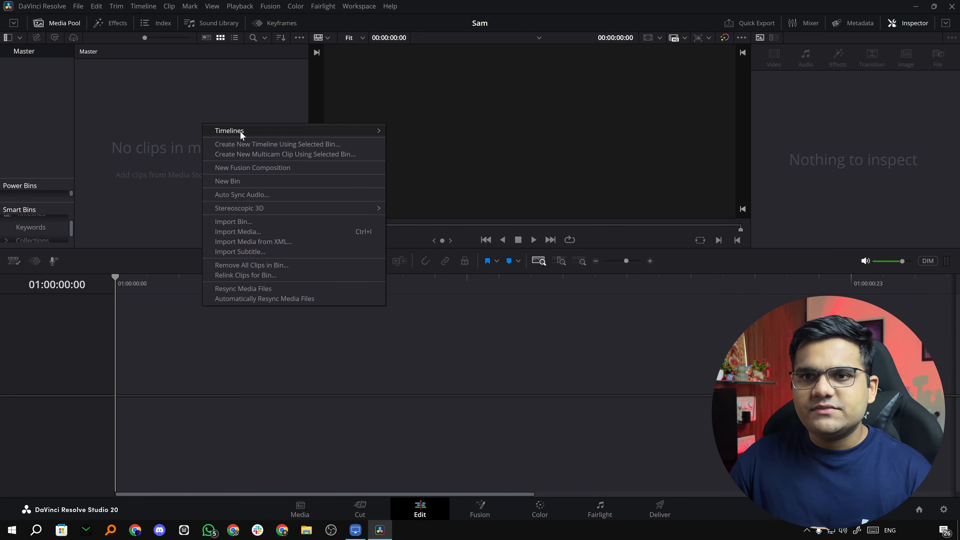
{"action": "mouse_move", "coordinate": [240, 131]}
{"action": "left_click", "coordinate": [447, 131]}
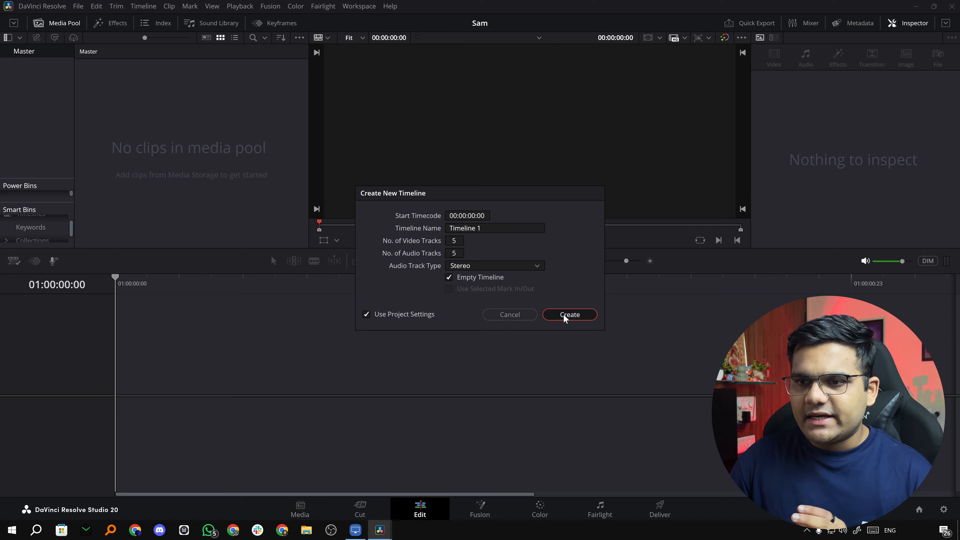
{"action": "left_click", "coordinate": [555, 319]}
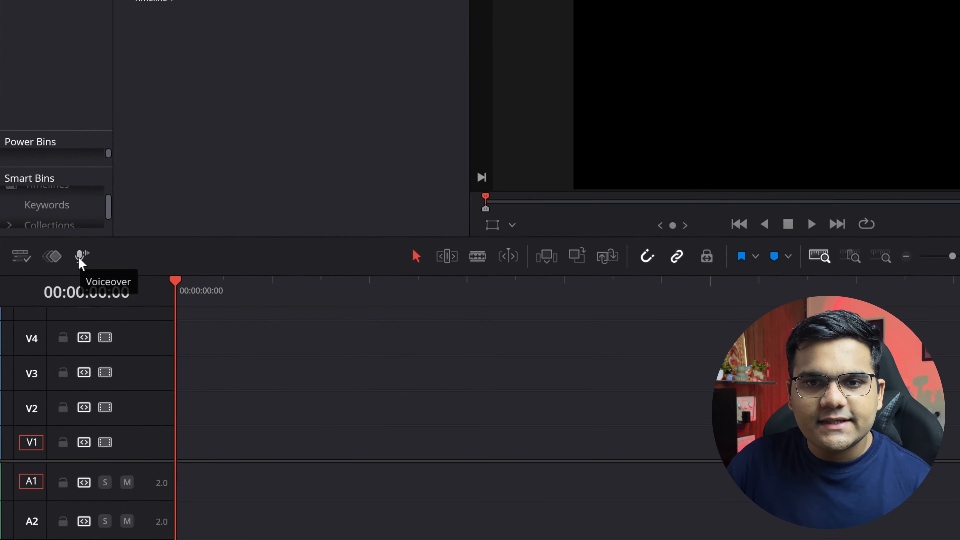
Open the voiceover recorder and set the recording's file name to Sam1
{"action": "left_click", "coordinate": [81, 258]}
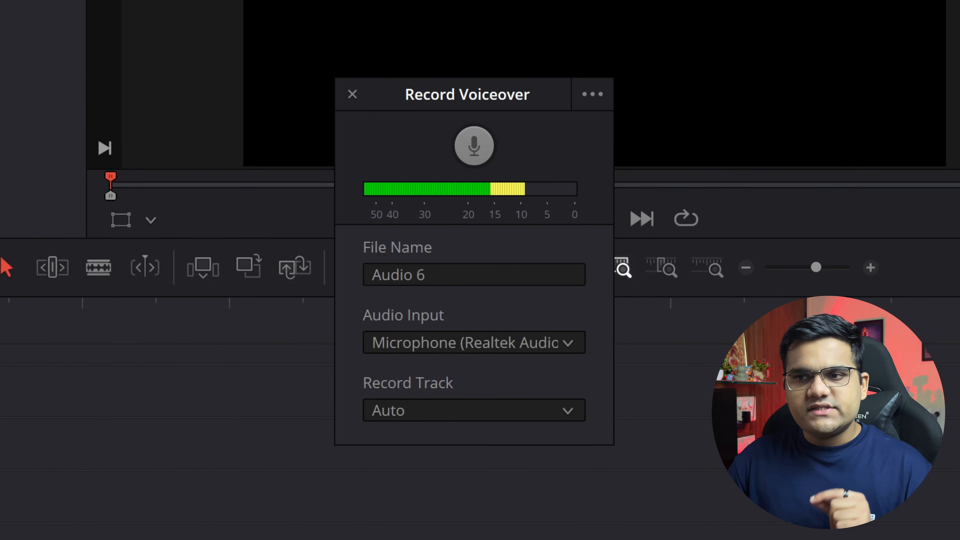
{"action": "left_click", "coordinate": [474, 275]}
{"action": "key", "text": "ctrl+a"}
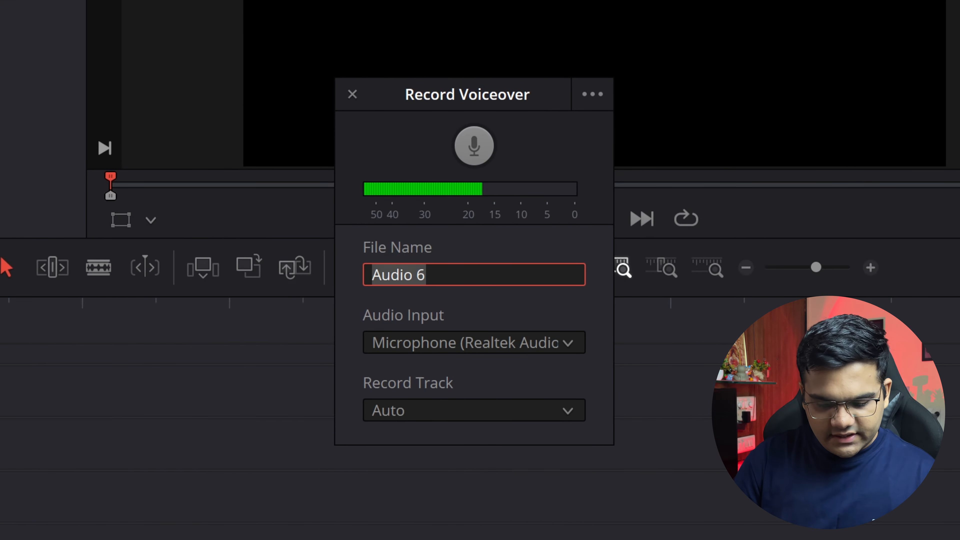
{"action": "type", "text": "Sam1"}
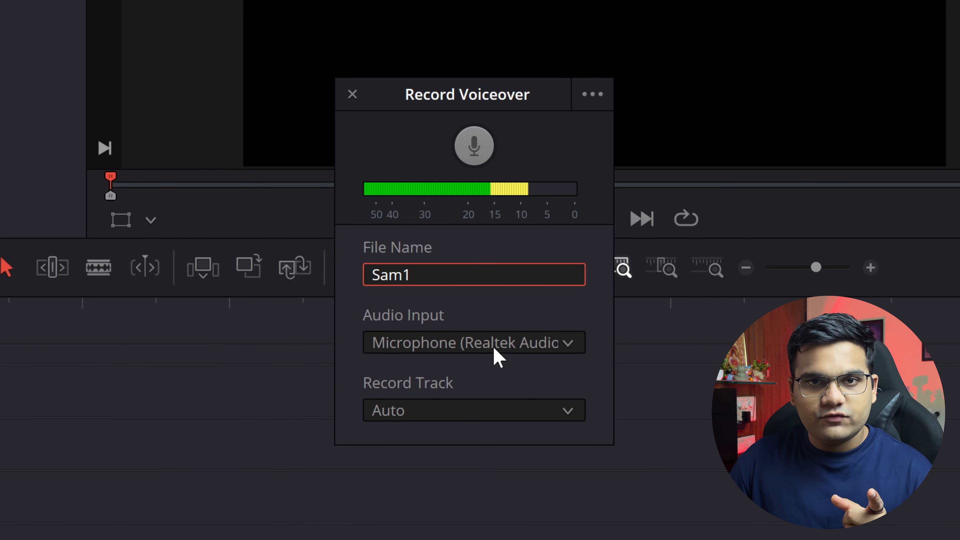
Try the DroidCam virtual microphone as the audio input and return to the Realtek USB microphone
{"action": "left_click", "coordinate": [497, 358]}
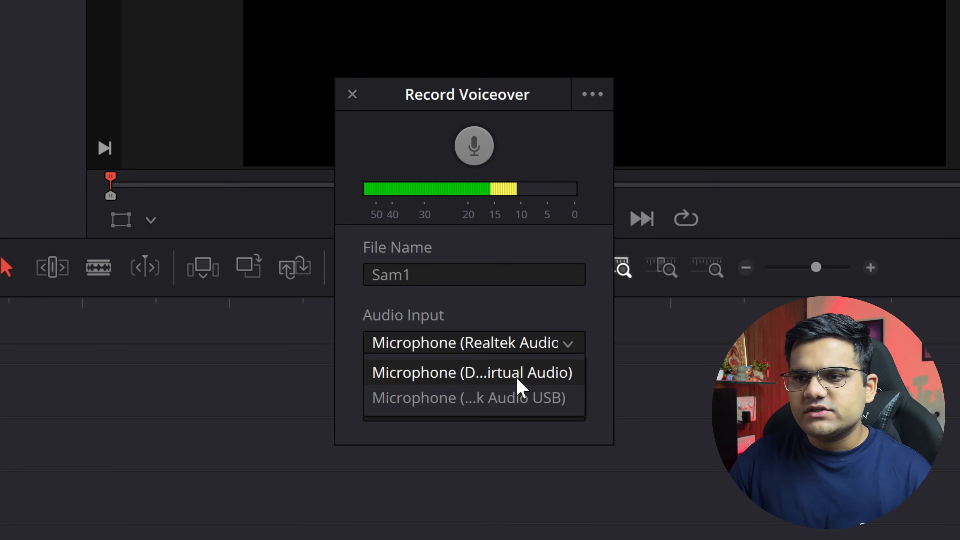
{"action": "left_click", "coordinate": [521, 385]}
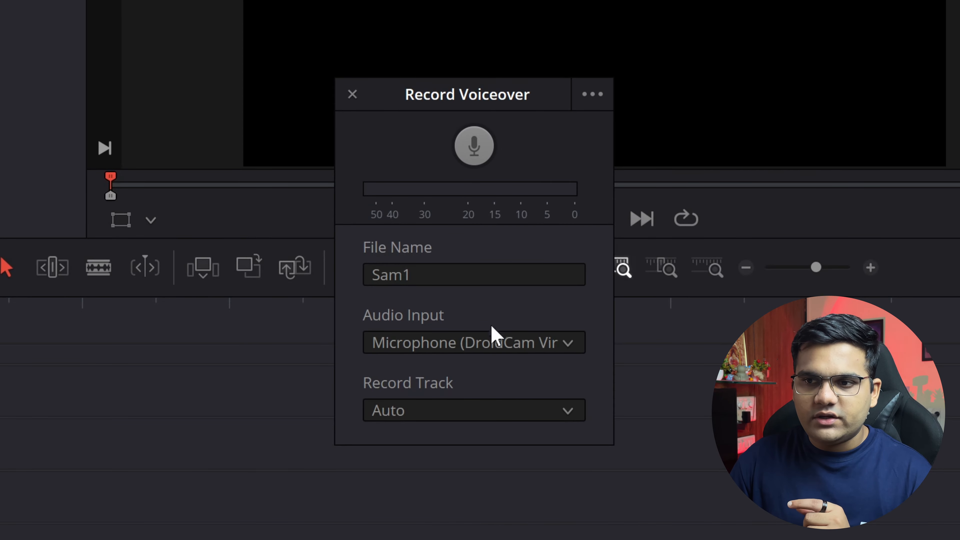
{"action": "left_click", "coordinate": [493, 348]}
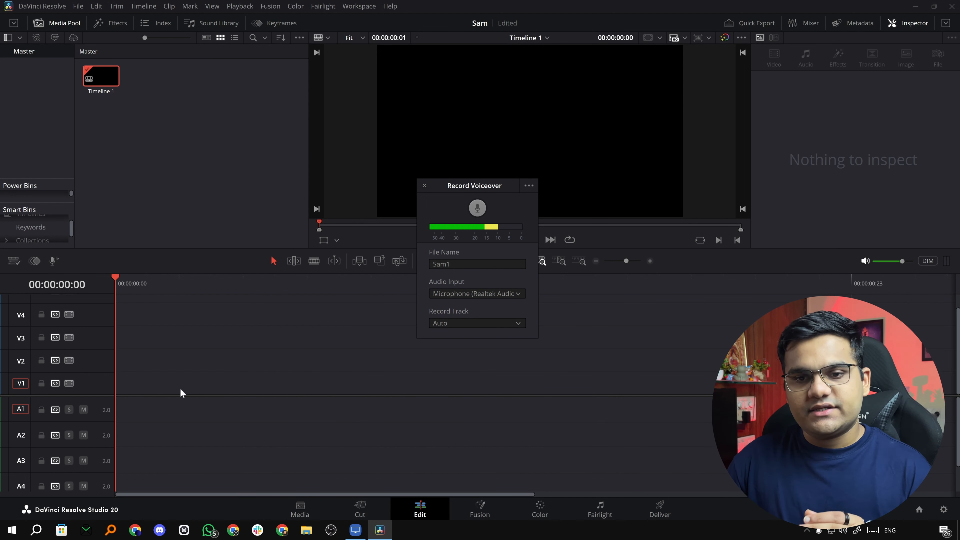
Set the voiceover's record track to Audio 2
{"action": "left_click", "coordinate": [501, 323]}
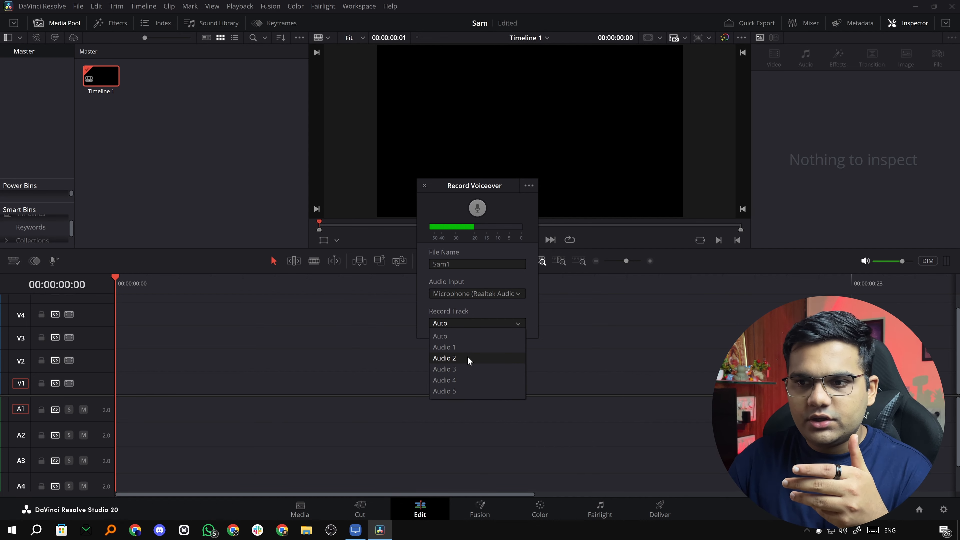
{"action": "left_click", "coordinate": [467, 357]}
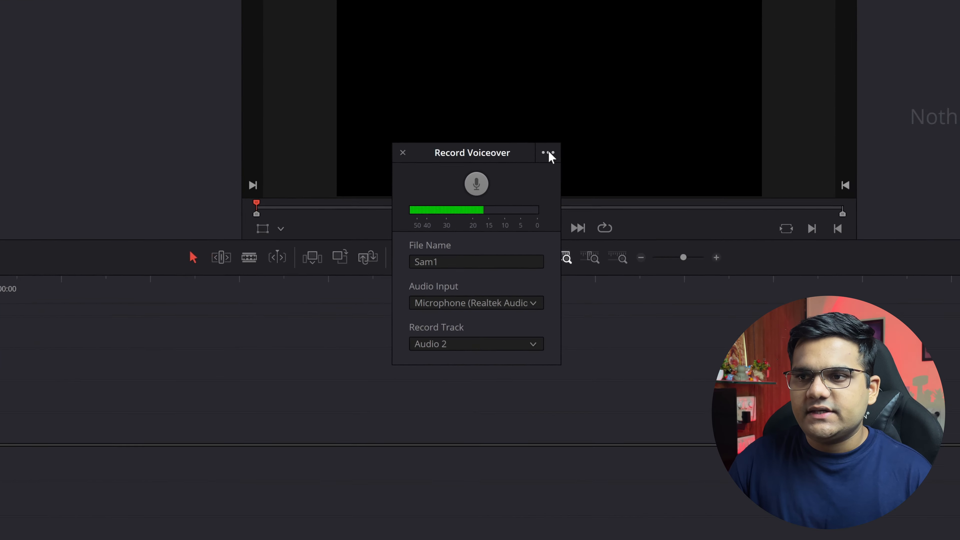
Try input monitoring with the mic monitor level raised to 10.0, and switch the monitoring off again
{"action": "left_click", "coordinate": [529, 187]}
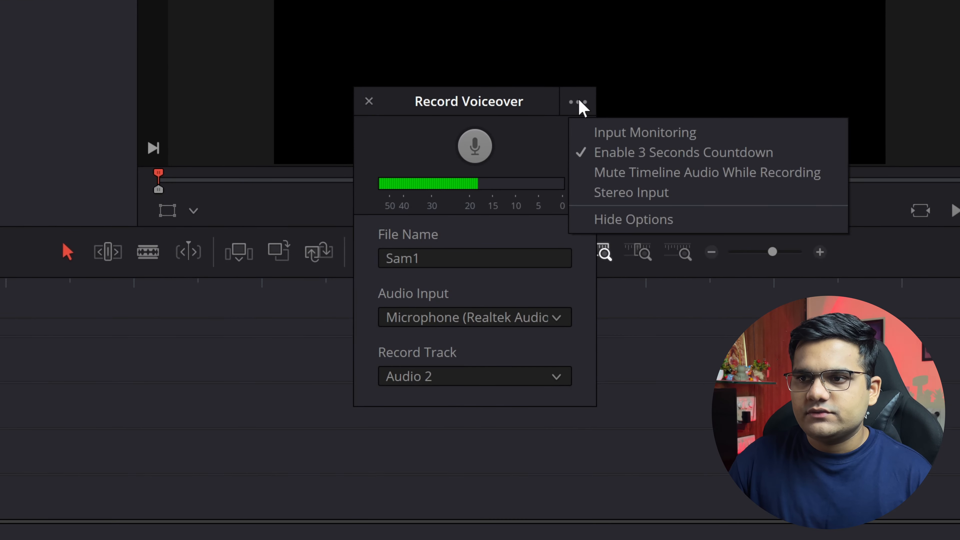
{"action": "left_click", "coordinate": [609, 140]}
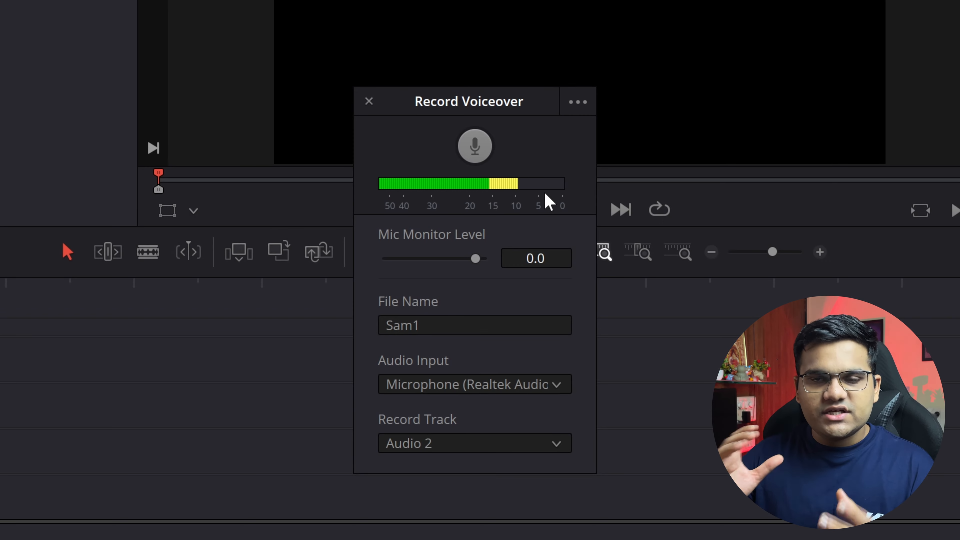
{"action": "left_click_drag", "start_coordinate": [474, 258], "coordinate": [528, 262]}
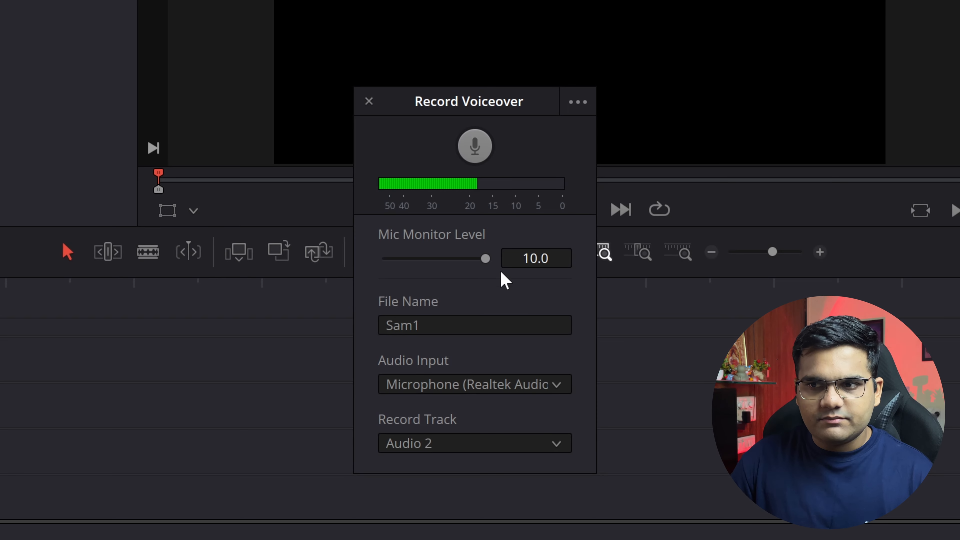
{"action": "left_click", "coordinate": [578, 102]}
{"action": "left_click", "coordinate": [628, 142]}
Enable stereo input for the voiceover recording and hide the recorder's options
{"action": "left_click", "coordinate": [578, 102]}
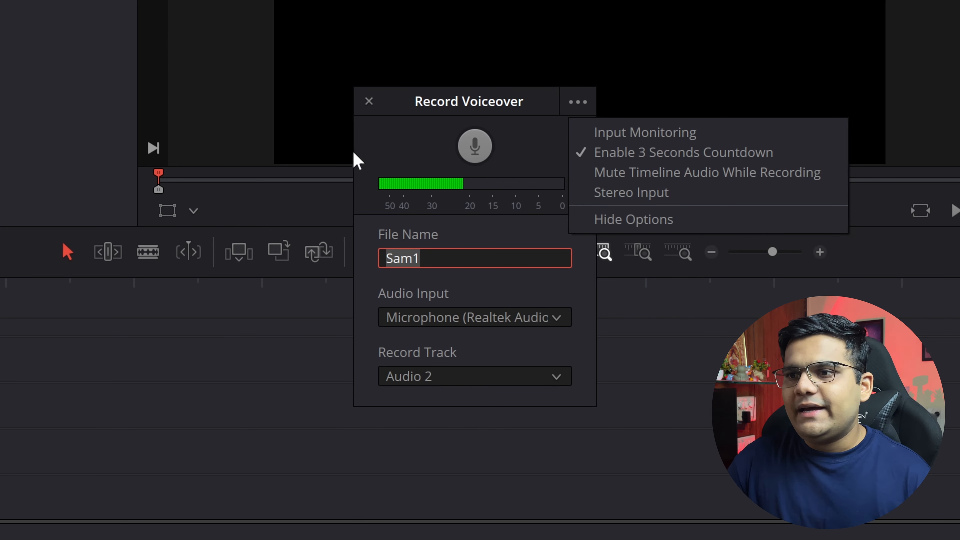
{"action": "left_click", "coordinate": [615, 193]}
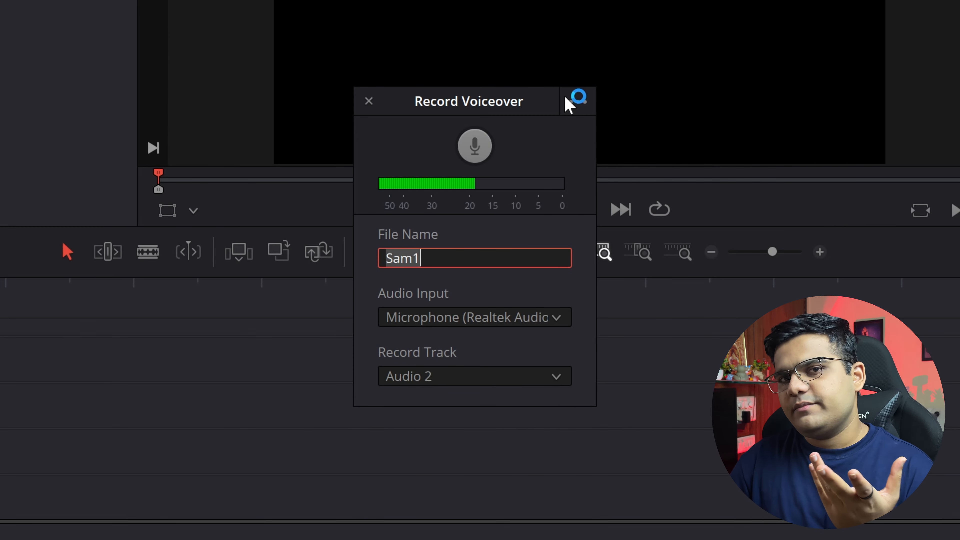
{"action": "left_click", "coordinate": [572, 103]}
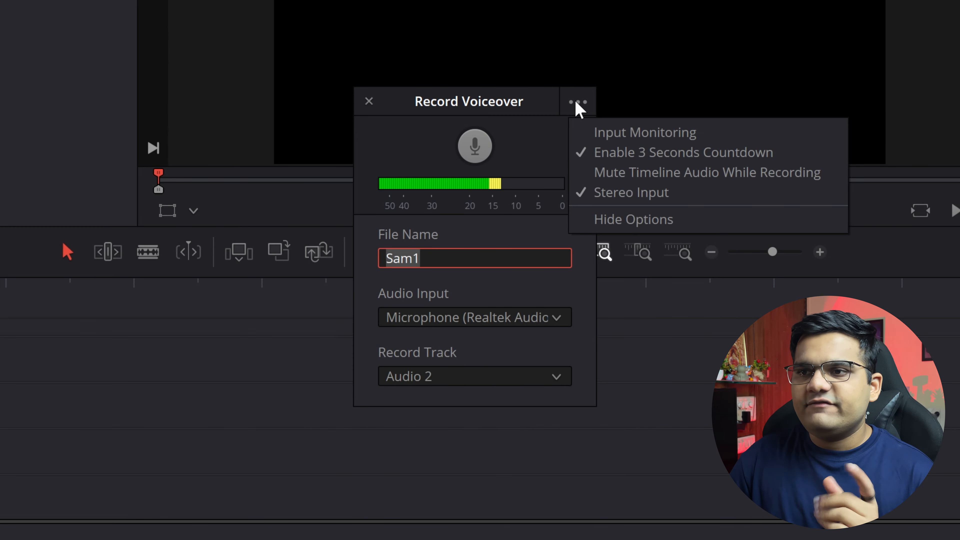
{"action": "left_click", "coordinate": [607, 226]}
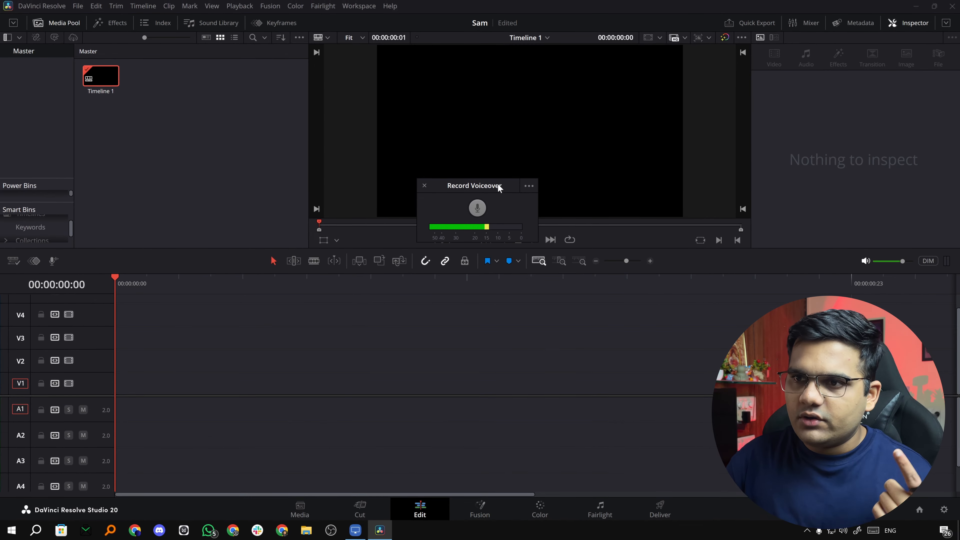
Record a voiceover clip of about 17 seconds on track A2 and unmute that track
{"action": "left_click_drag", "start_coordinate": [499, 188], "coordinate": [618, 320]}
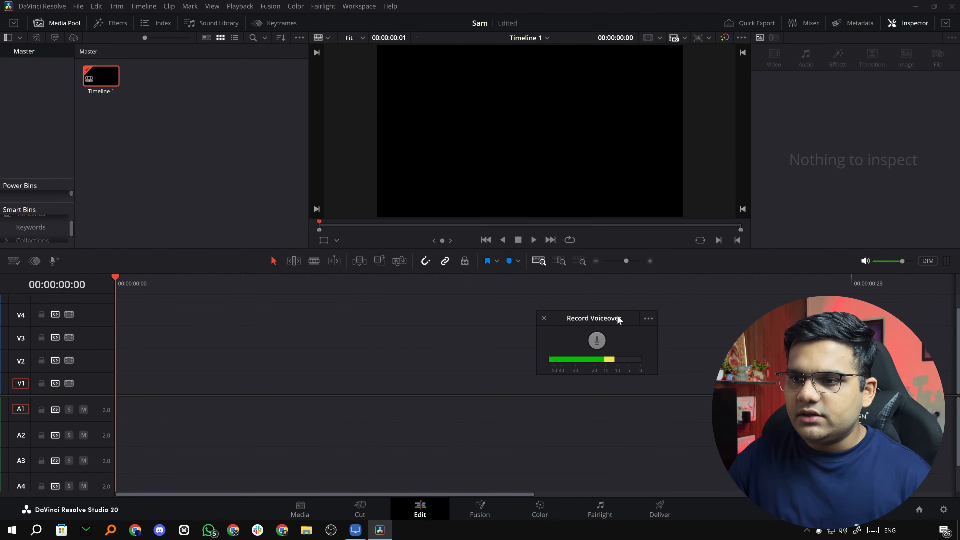
{"action": "left_click", "coordinate": [597, 340]}
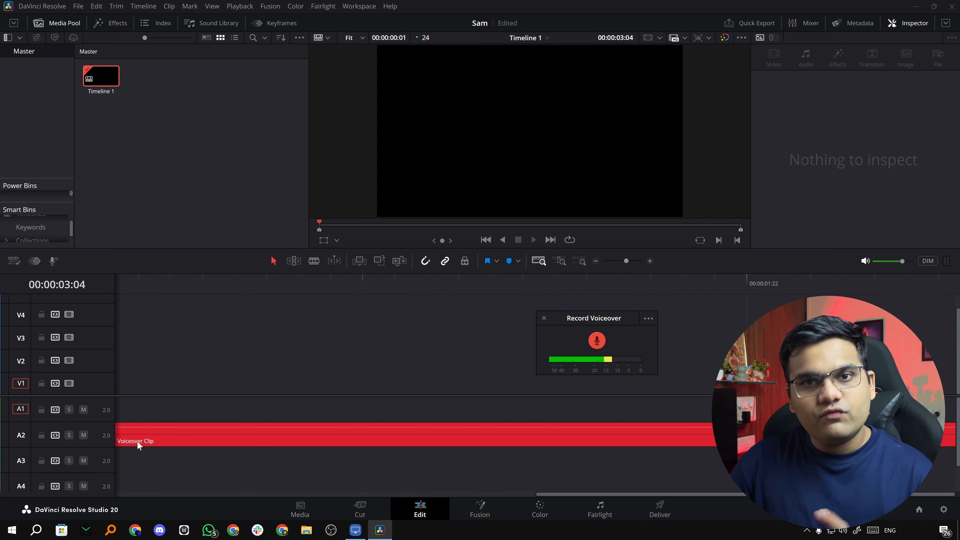
{"action": "left_click", "coordinate": [596, 261]}
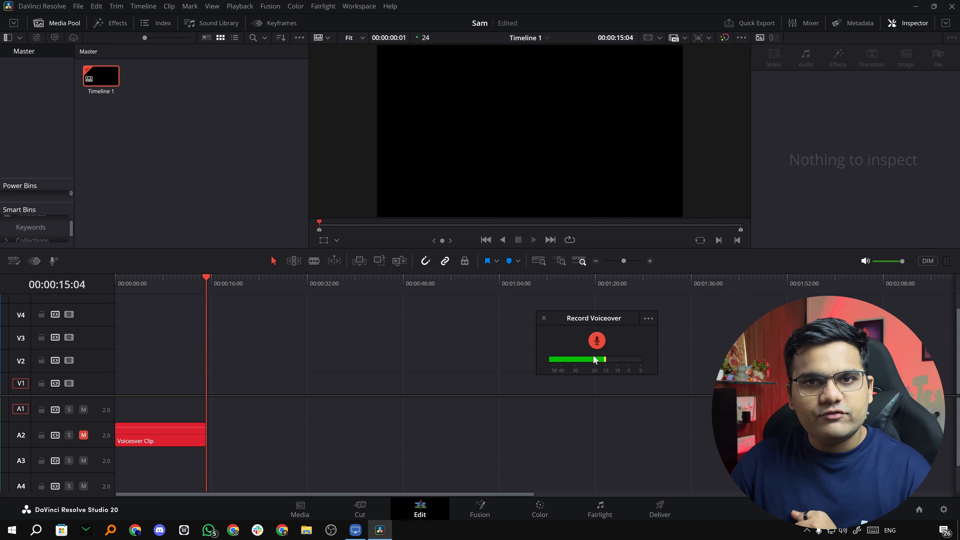
{"action": "left_click", "coordinate": [604, 341]}
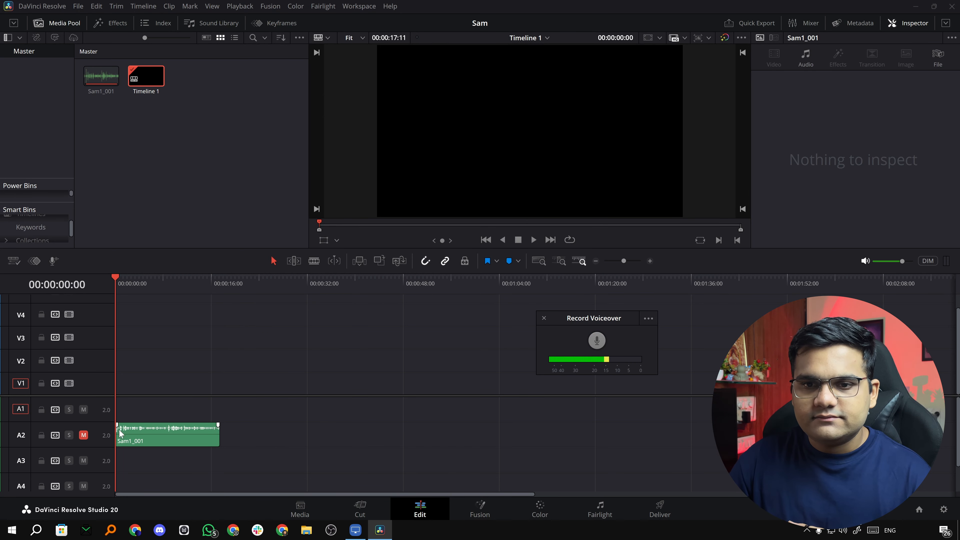
{"action": "left_click", "coordinate": [84, 435]}
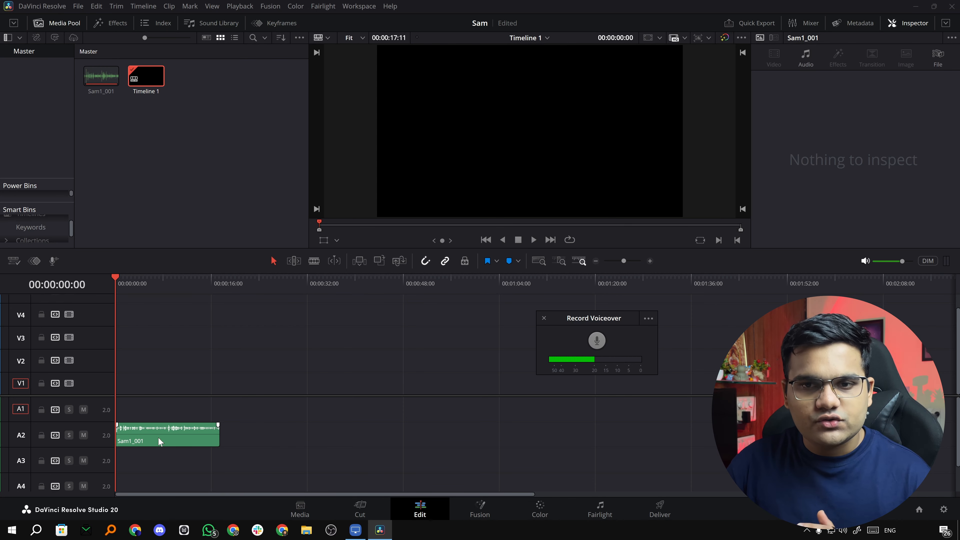
Open the file location of the recorded voiceover clip in the media pool
{"action": "left_click", "coordinate": [149, 433]}
{"action": "left_click", "coordinate": [109, 89]}
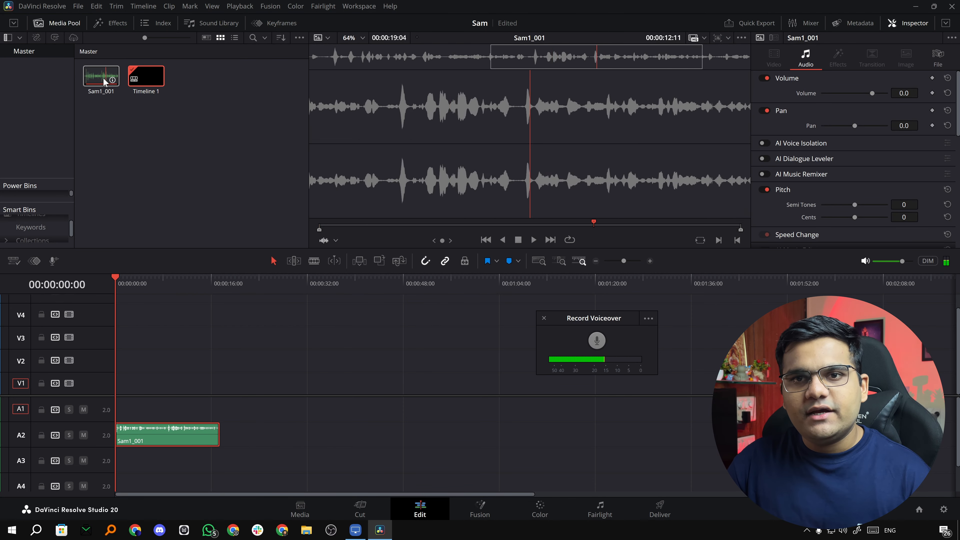
{"action": "right_click", "coordinate": [104, 80]}
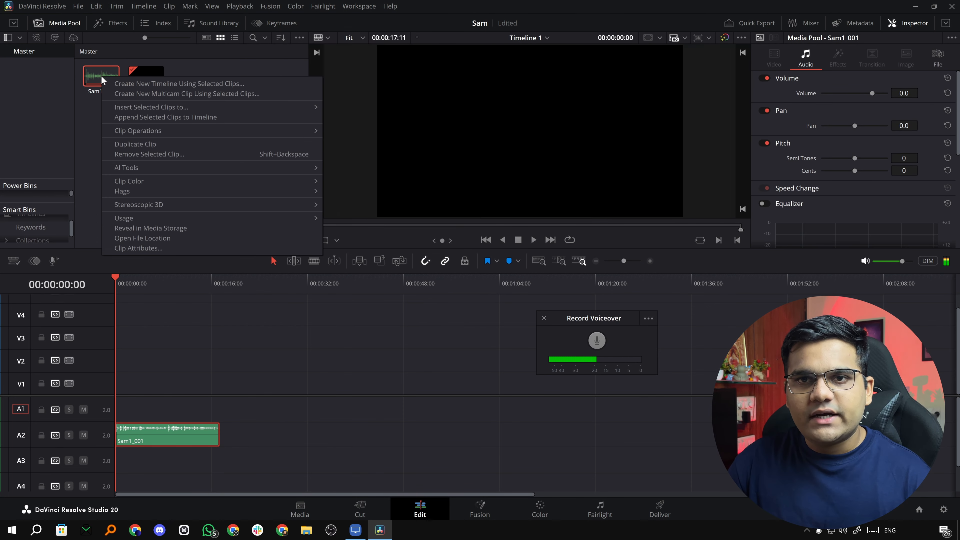
{"action": "left_click", "coordinate": [129, 238]}
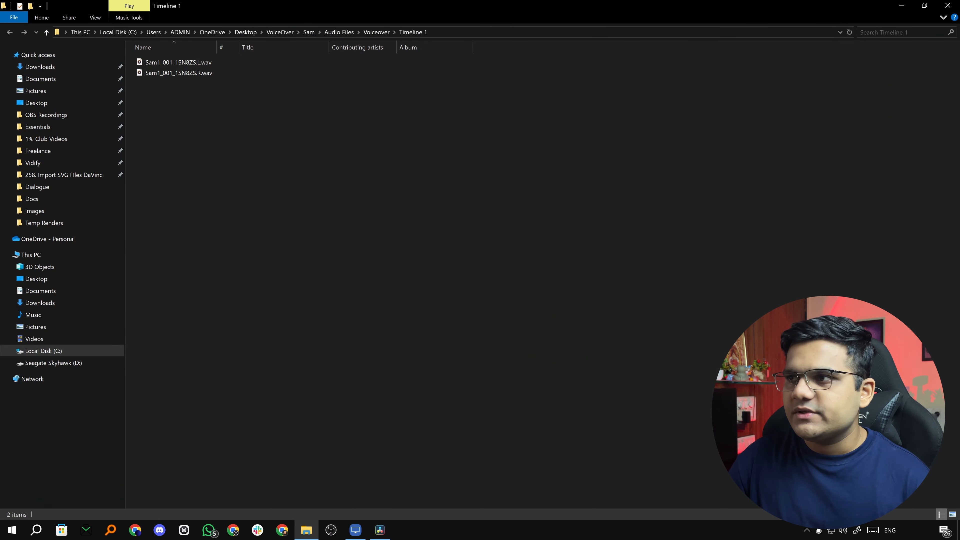
From the desktop, browse the VoiceOver folder through Sam and Audio Files to its Voiceover subfolder
{"action": "key", "text": "super+m"}
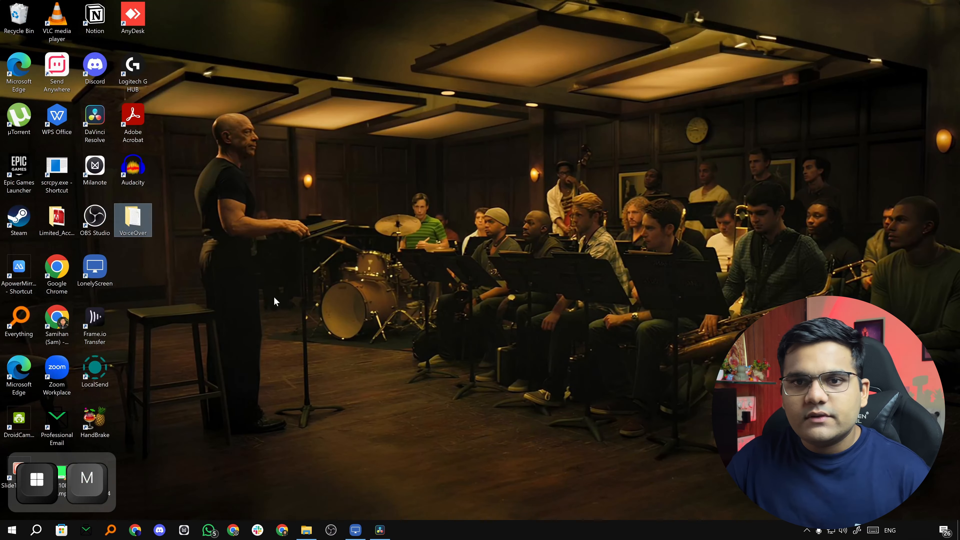
{"action": "double_click", "coordinate": [133, 219]}
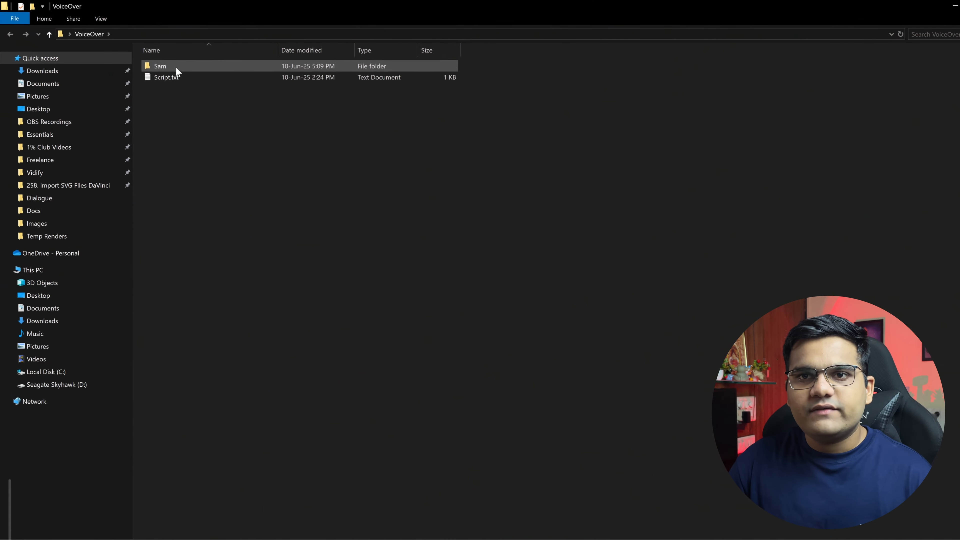
{"action": "double_click", "coordinate": [317, 123]}
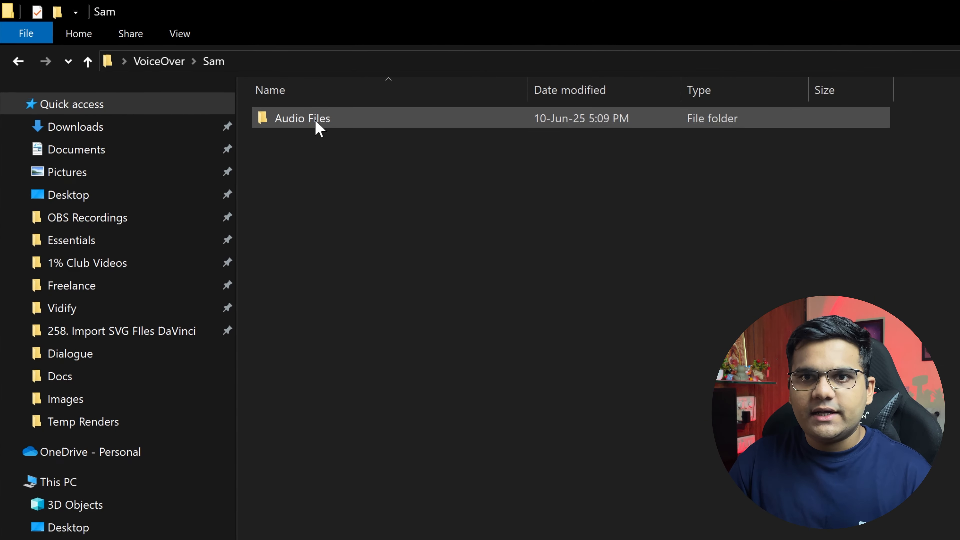
{"action": "double_click", "coordinate": [316, 123]}
{"action": "double_click", "coordinate": [315, 121]}
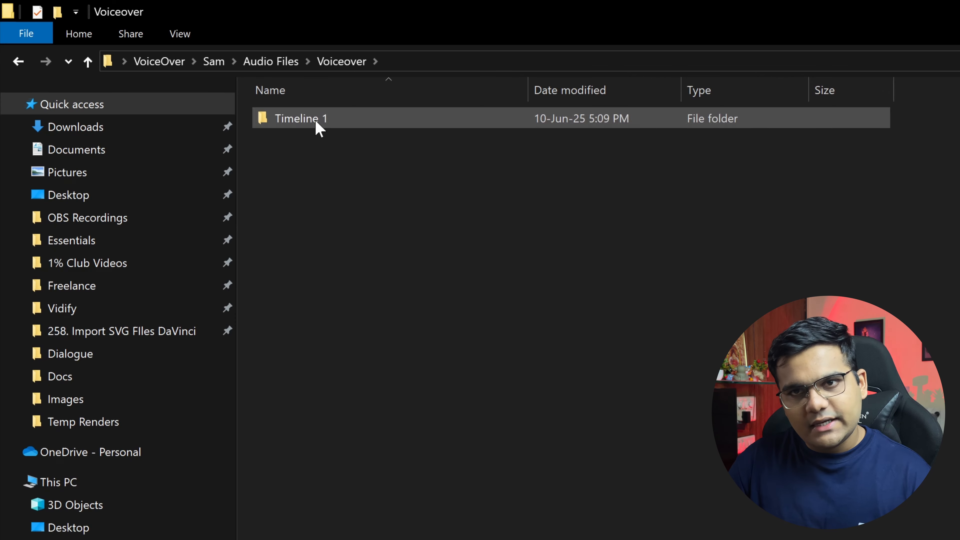
Open the Timeline 1 folder inside Voiceover and examine the recorded WAV files it holds
{"action": "double_click", "coordinate": [315, 123]}
{"action": "left_click_drag", "start_coordinate": [357, 287], "coordinate": [354, 99]}
{"action": "left_click", "coordinate": [433, 264]}
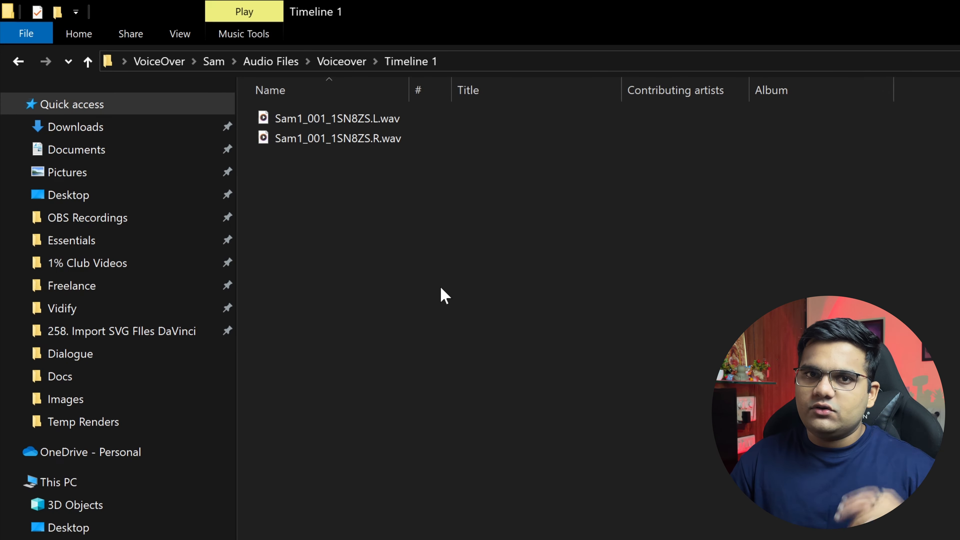
{"action": "left_click_drag", "start_coordinate": [465, 332], "coordinate": [313, 87]}
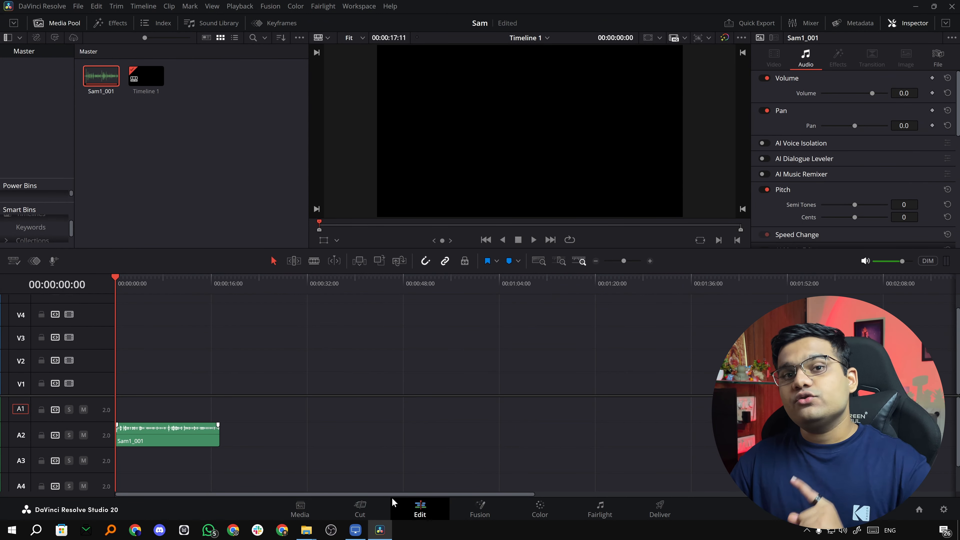
In DaVinci Resolve, open the Cut page's voiceover tool and review its audio input, record track and monitoring settings
{"action": "left_click", "coordinate": [359, 508]}
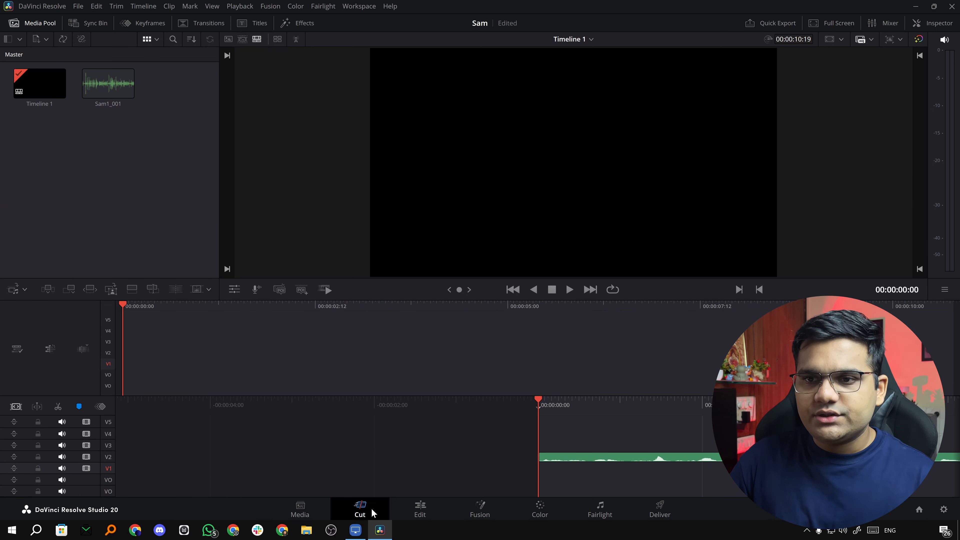
{"action": "left_click", "coordinate": [256, 291]}
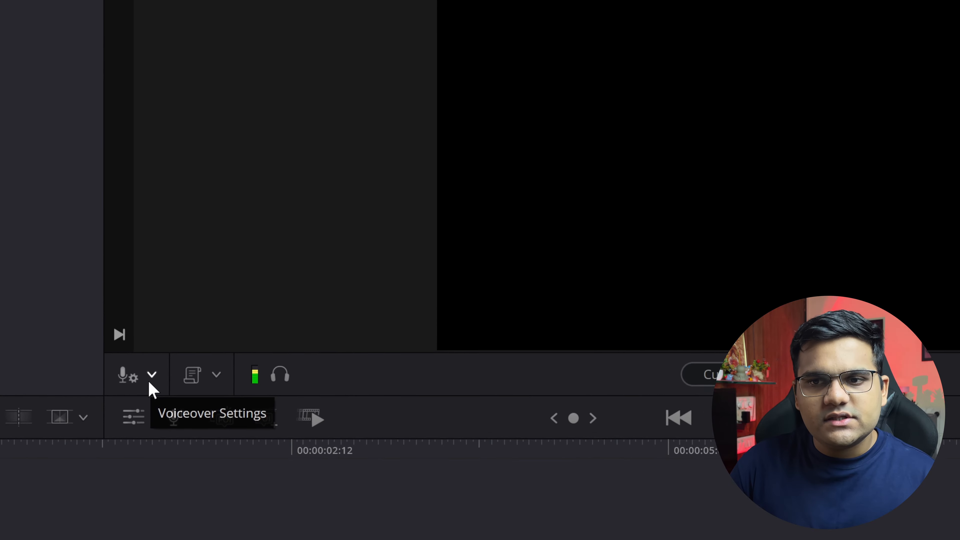
{"action": "left_click", "coordinate": [244, 270]}
{"action": "mouse_move", "coordinate": [290, 113]}
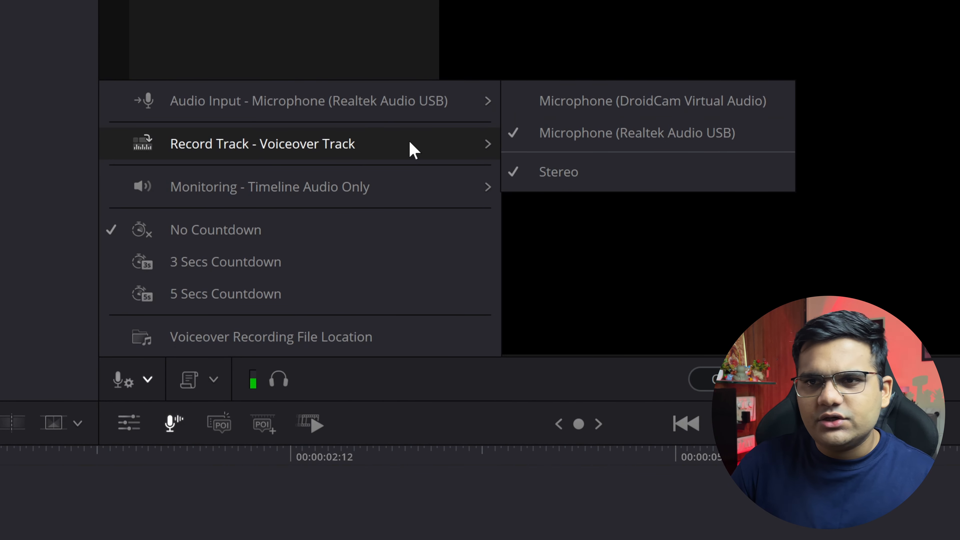
{"action": "mouse_move", "coordinate": [411, 148]}
{"action": "mouse_move", "coordinate": [415, 188]}
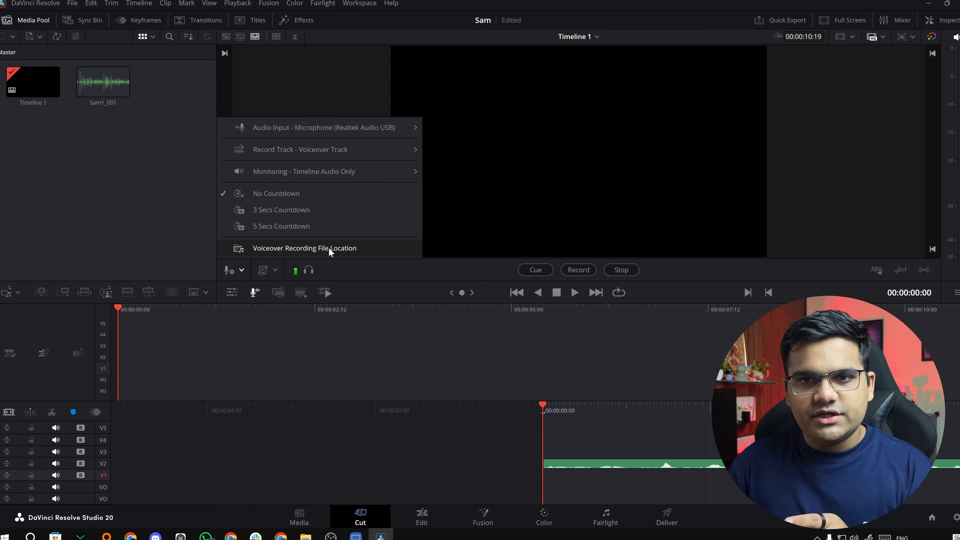
Check the voiceover recording file location without choosing another folder, and close the voiceover settings
{"action": "left_click", "coordinate": [319, 340]}
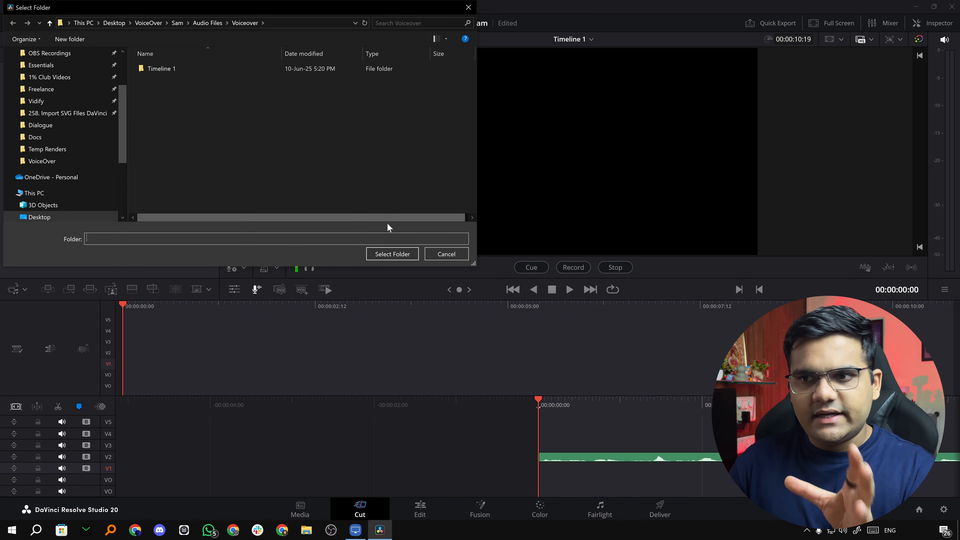
{"action": "left_click", "coordinate": [443, 255]}
{"action": "left_click", "coordinate": [244, 268]}
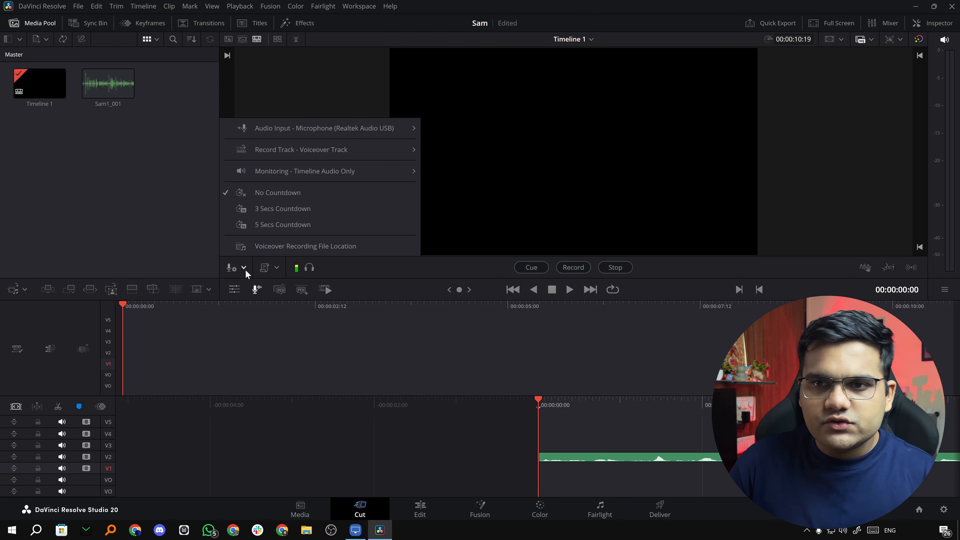
{"action": "left_click", "coordinate": [310, 268]}
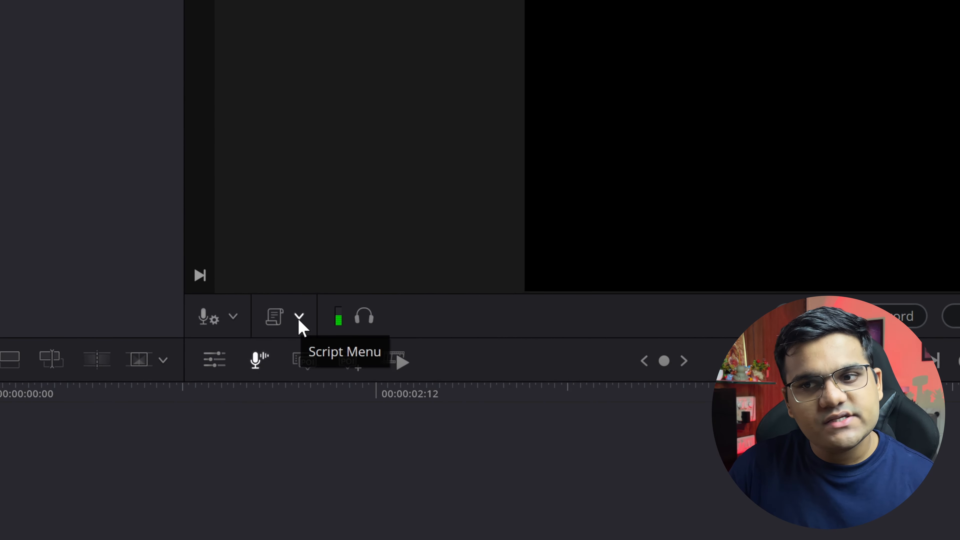
Load Script.txt from the VoiceOver folder as the voiceover script and enable the prompter overlay
{"action": "left_click", "coordinate": [300, 319]}
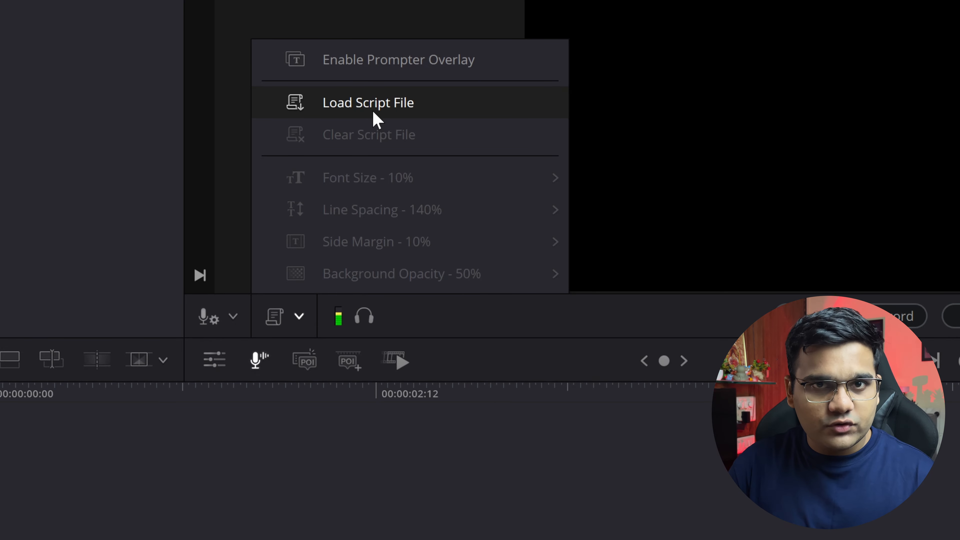
{"action": "left_click", "coordinate": [373, 114]}
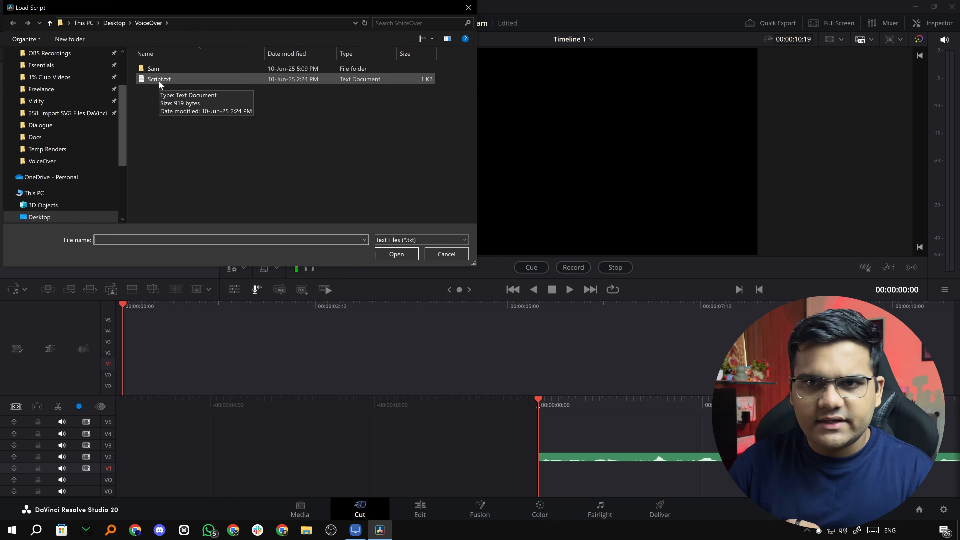
{"action": "double_click", "coordinate": [159, 81]}
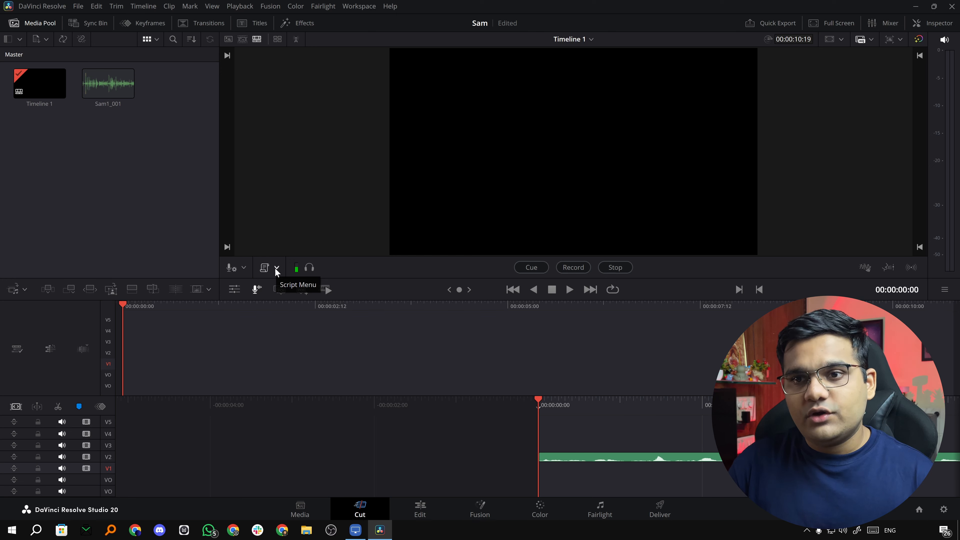
{"action": "left_click", "coordinate": [276, 268]}
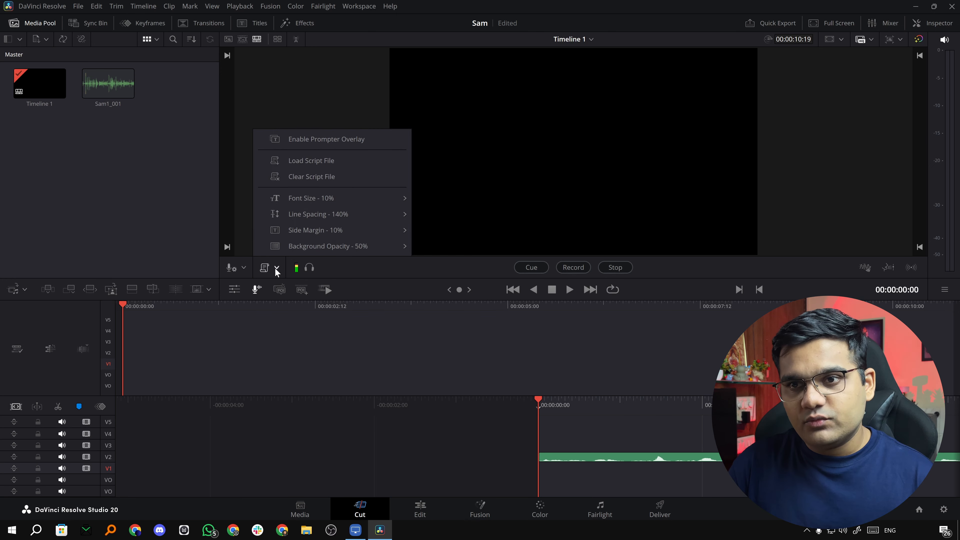
{"action": "left_click", "coordinate": [322, 139]}
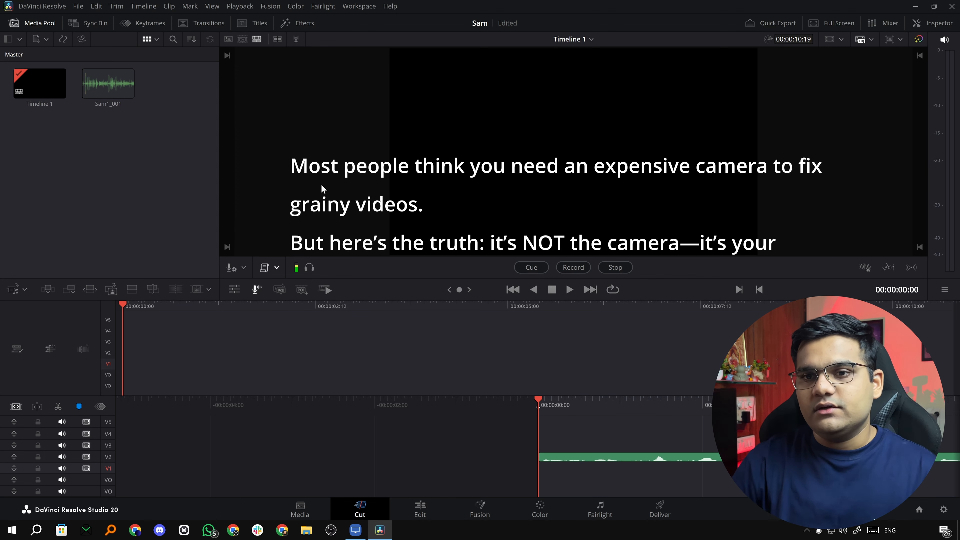
Set the prompter's line spacing to 150% and its side margin to 15%
{"action": "left_click", "coordinate": [278, 268]}
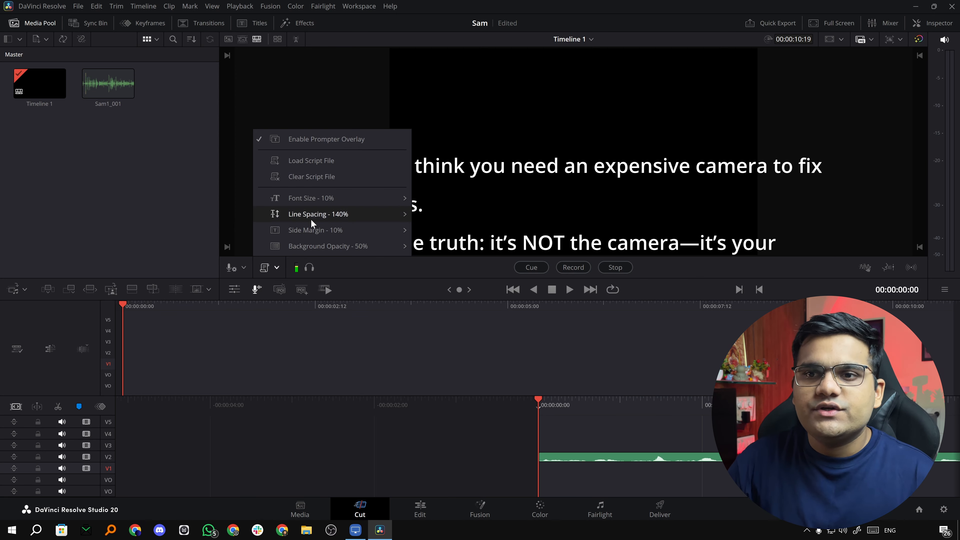
{"action": "mouse_move", "coordinate": [364, 203]}
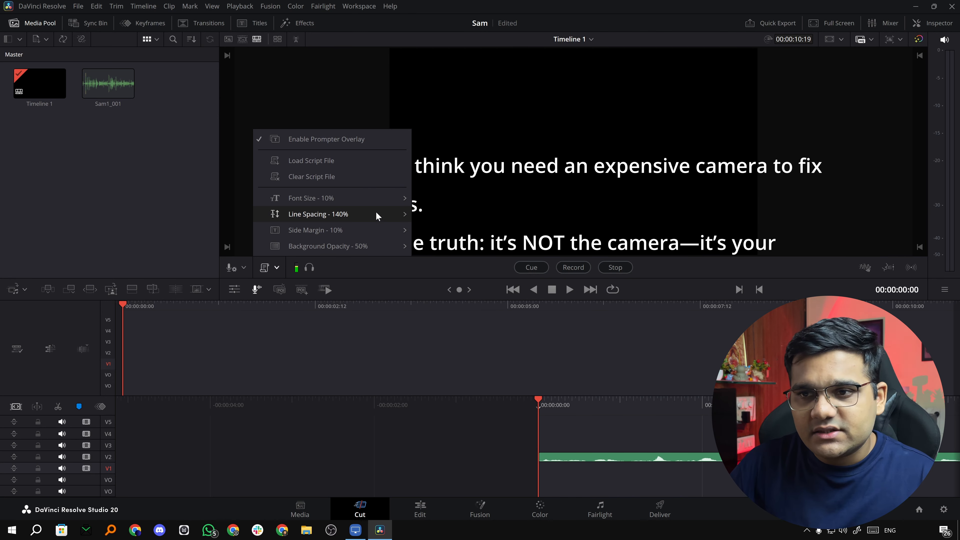
{"action": "left_click", "coordinate": [430, 279]}
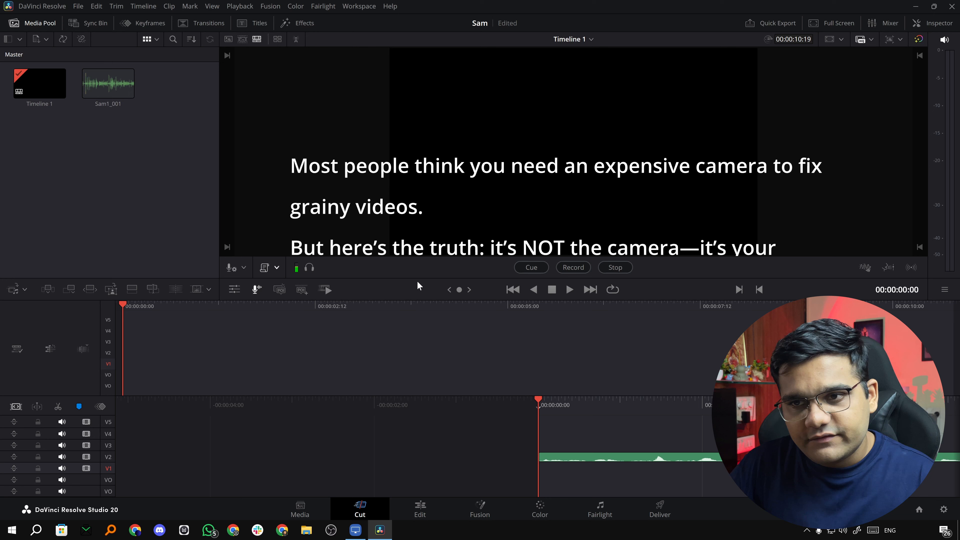
{"action": "left_click", "coordinate": [278, 268]}
{"action": "mouse_move", "coordinate": [332, 230]}
{"action": "left_click", "coordinate": [434, 278]}
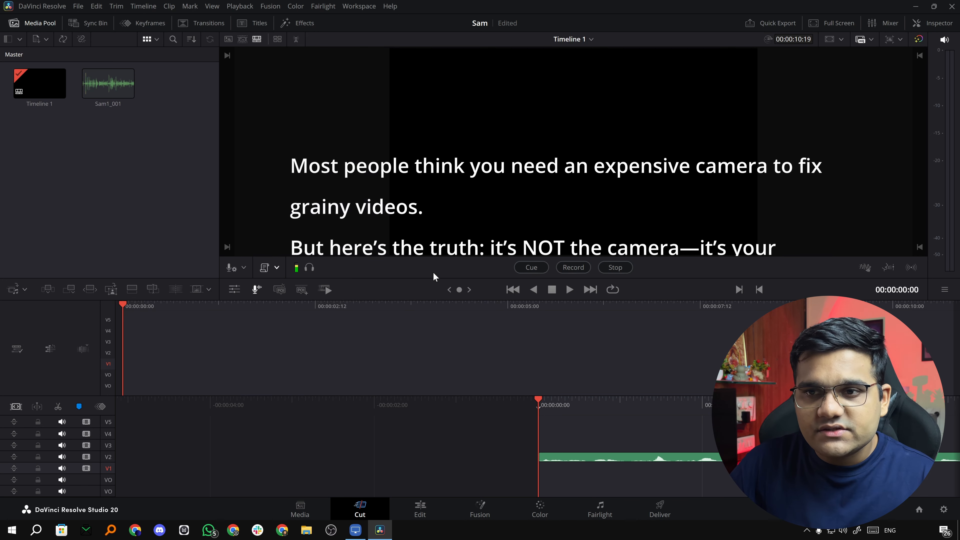
Review the background opacity choices for the prompter overlay and leave the current setting
{"action": "left_click", "coordinate": [277, 267]}
{"action": "mouse_move", "coordinate": [405, 246]}
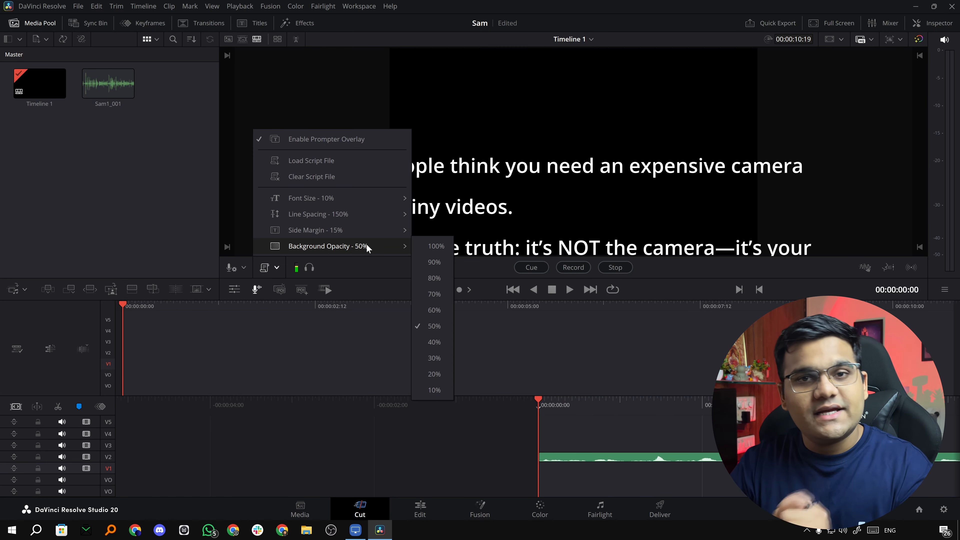
{"action": "left_click", "coordinate": [375, 324]}
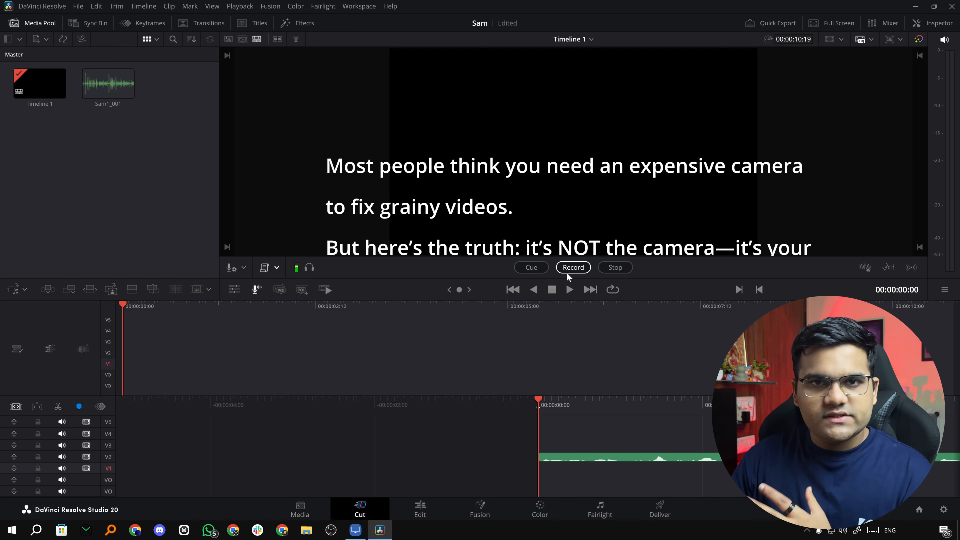
Scrub the timeline to preview the prompter's scrolling, cue back to the start and record a voiceover of about 6 seconds
{"action": "left_click_drag", "start_coordinate": [541, 404], "coordinate": [454, 290]}
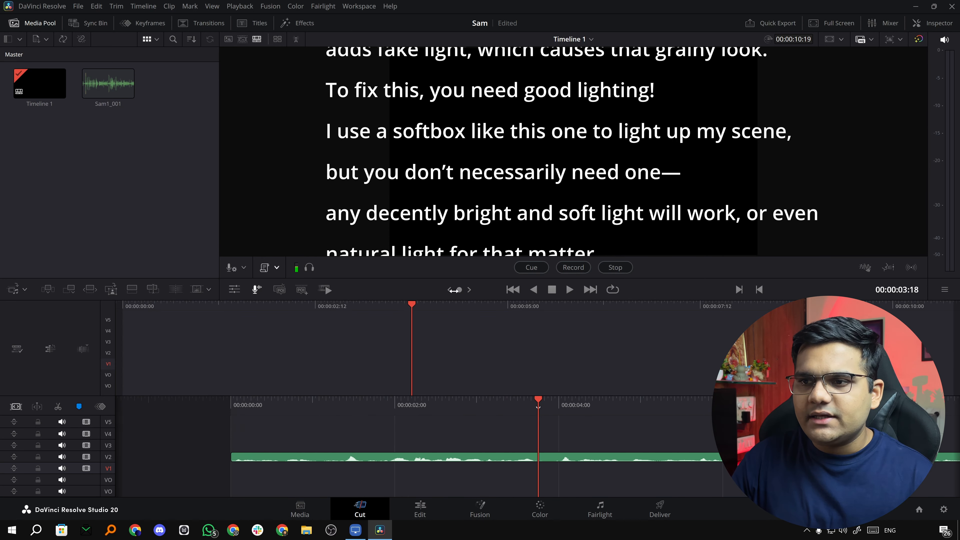
{"action": "left_click", "coordinate": [531, 266]}
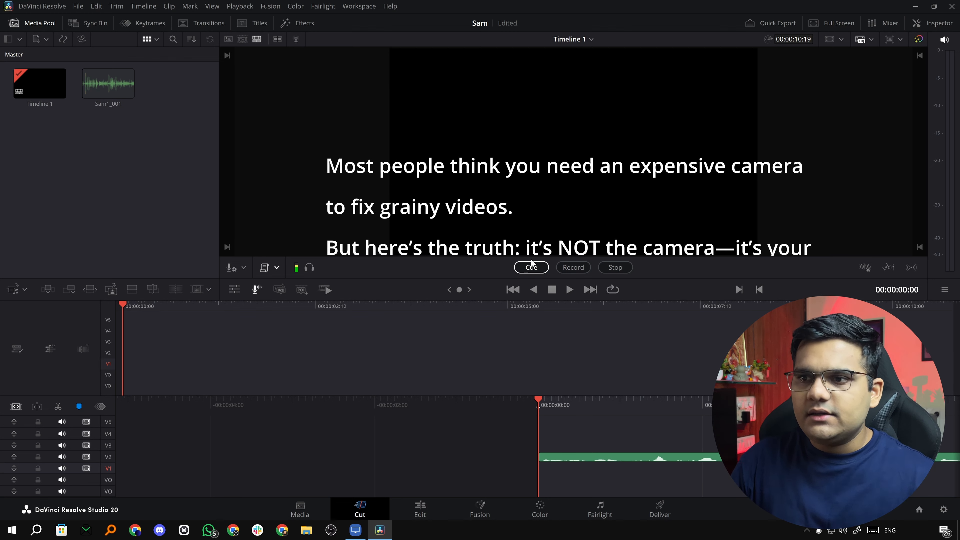
{"action": "left_click", "coordinate": [561, 267]}
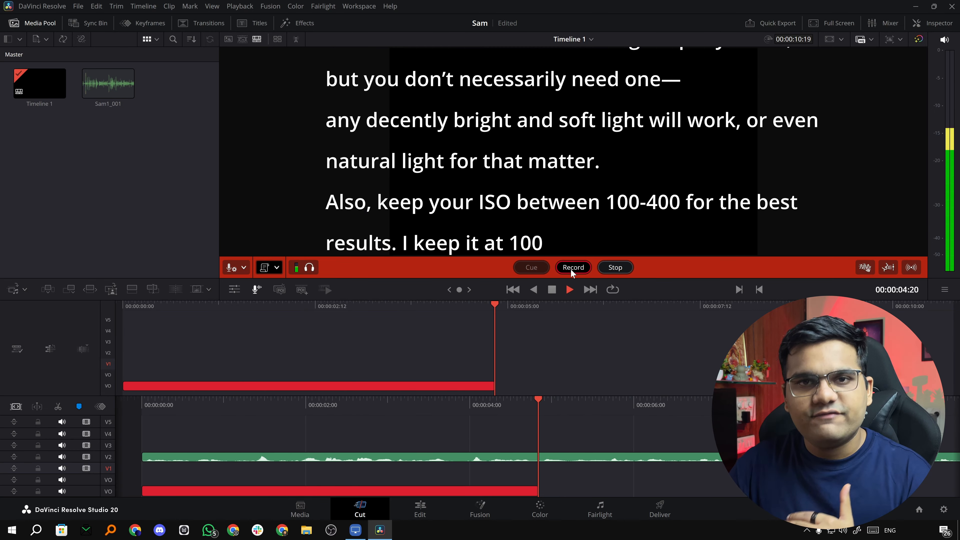
{"action": "left_click", "coordinate": [613, 267]}
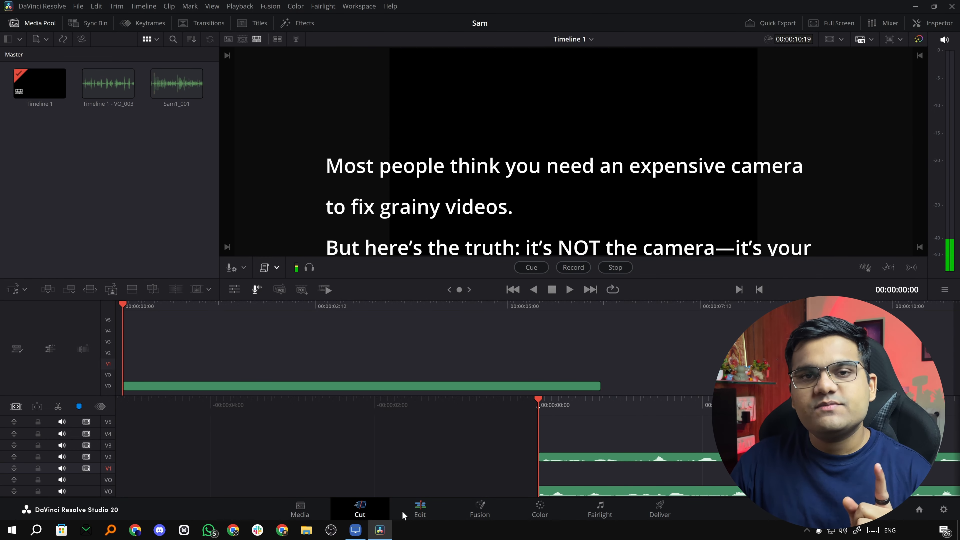
On the Edit page, place three copies of the Sam1_001 clip end to end on A2 and move the playhead to the last clip's end
{"action": "left_click", "coordinate": [419, 511]}
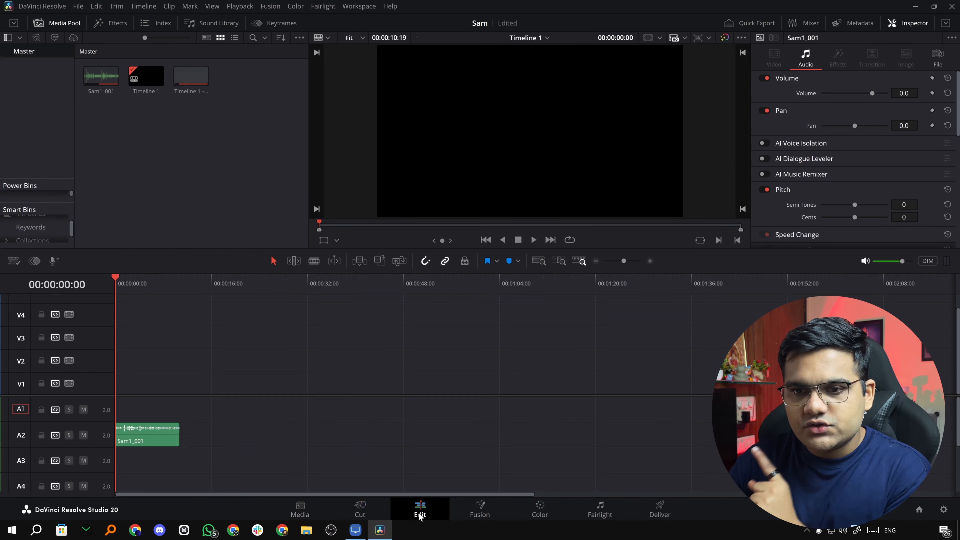
{"action": "left_click_drag", "start_coordinate": [146, 295], "coordinate": [180, 294]}
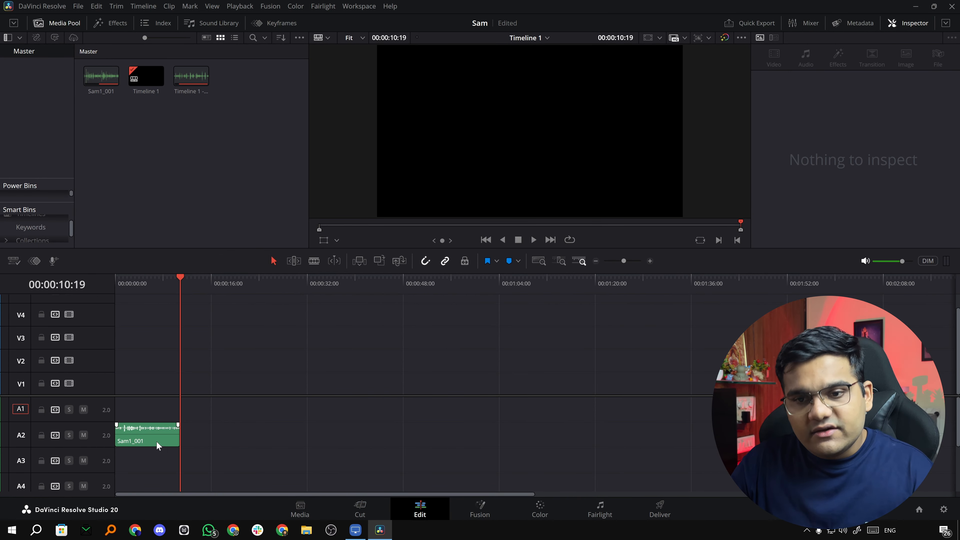
{"action": "left_click_drag", "start_coordinate": [158, 445], "coordinate": [330, 443]}
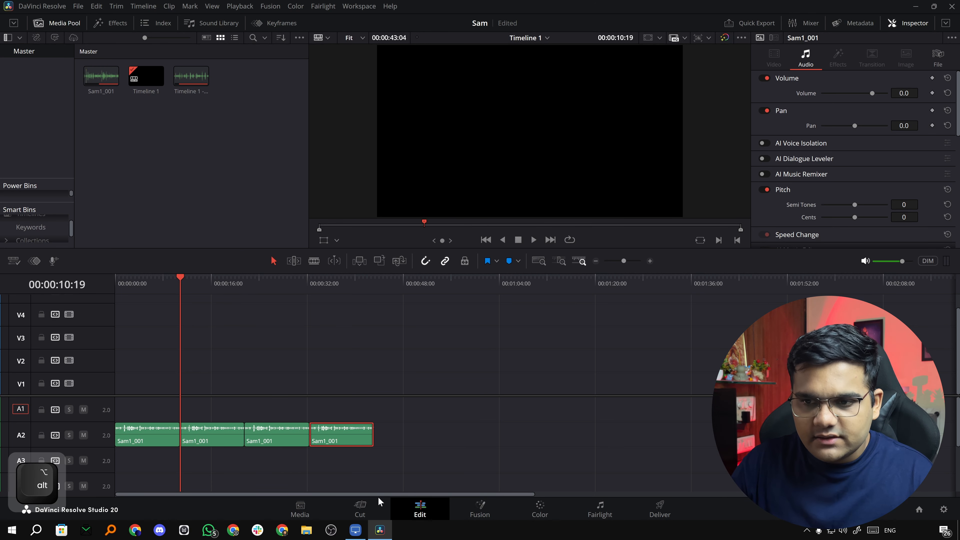
{"action": "left_click_drag", "start_coordinate": [318, 289], "coordinate": [374, 289]}
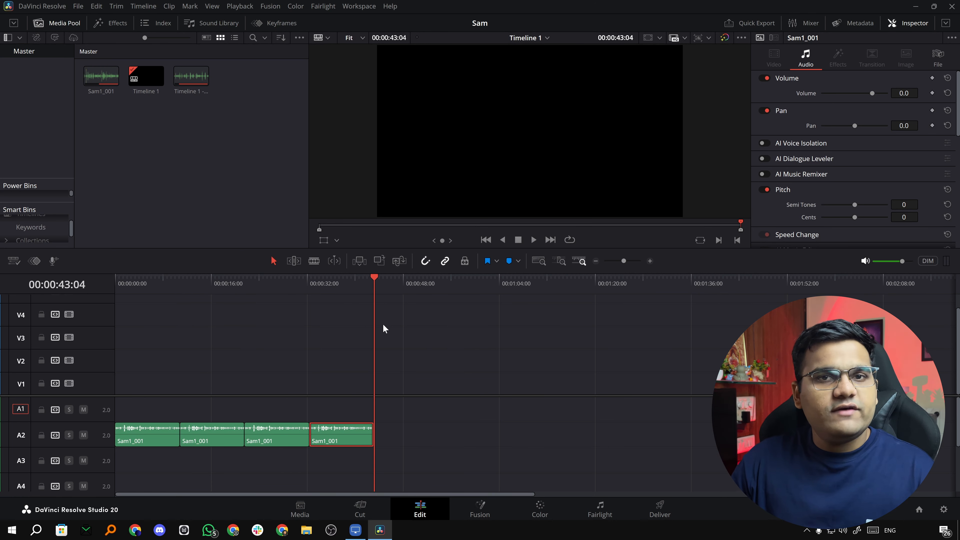
Return to the Cut page, cue to the timeline start and record a new voiceover with the prompter running
{"action": "left_click", "coordinate": [360, 509]}
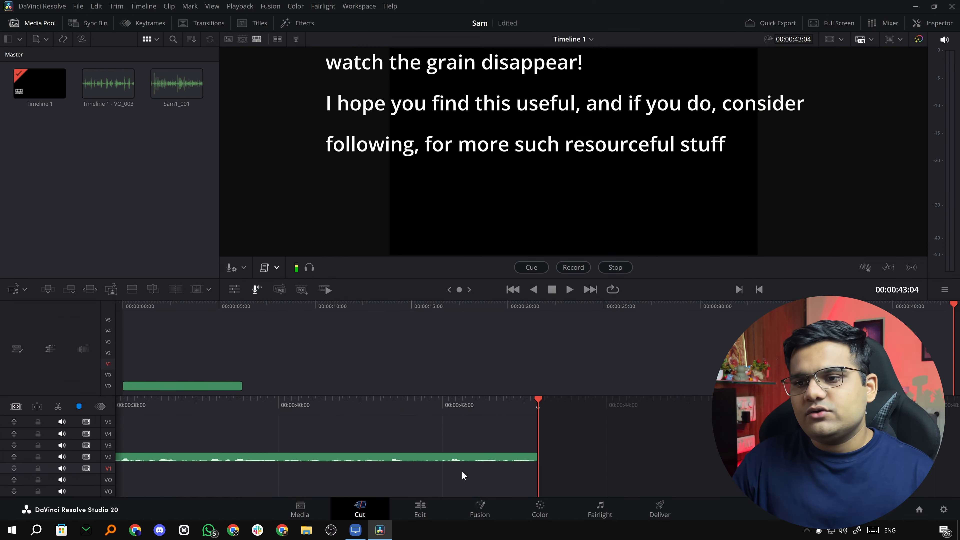
{"action": "left_click", "coordinate": [531, 268]}
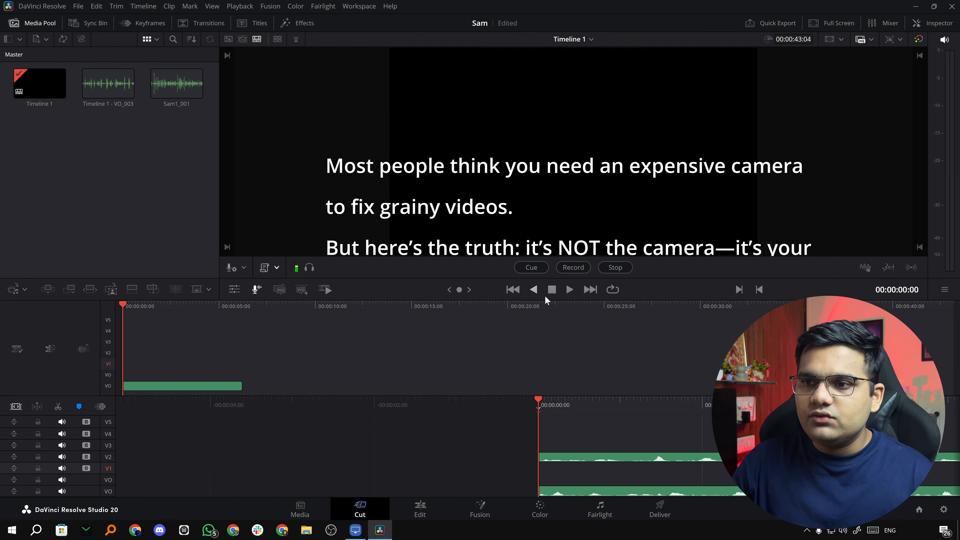
{"action": "left_click", "coordinate": [573, 267]}
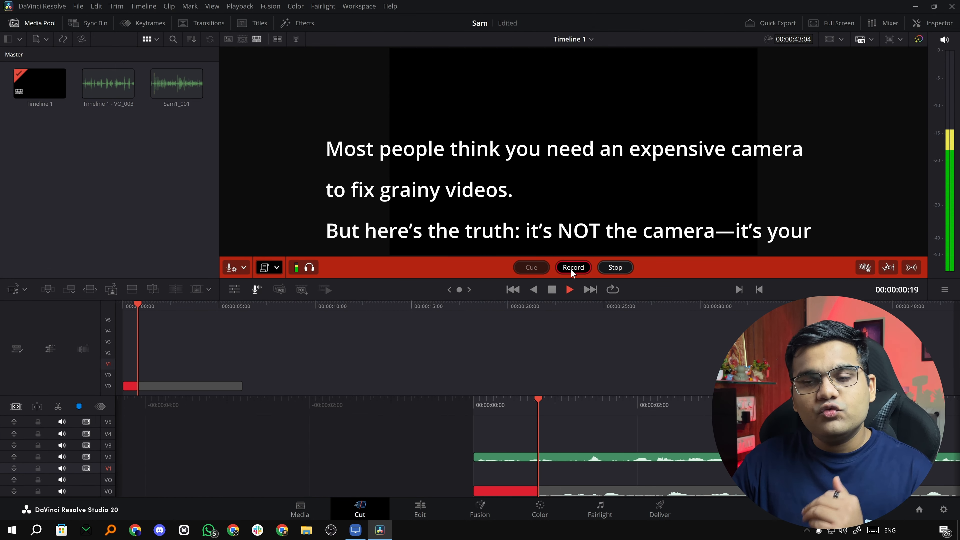